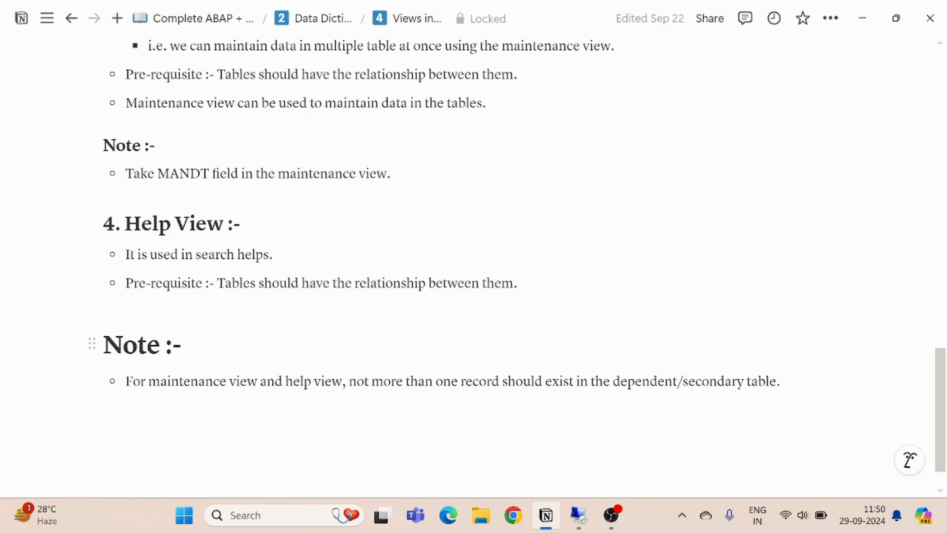
- Open the Database View notes page from the Data Dictionary page and look at the view creation instructions
{"action": "scroll", "coordinate": [473, 261], "scroll_direction": "up", "scroll_amount": 20}
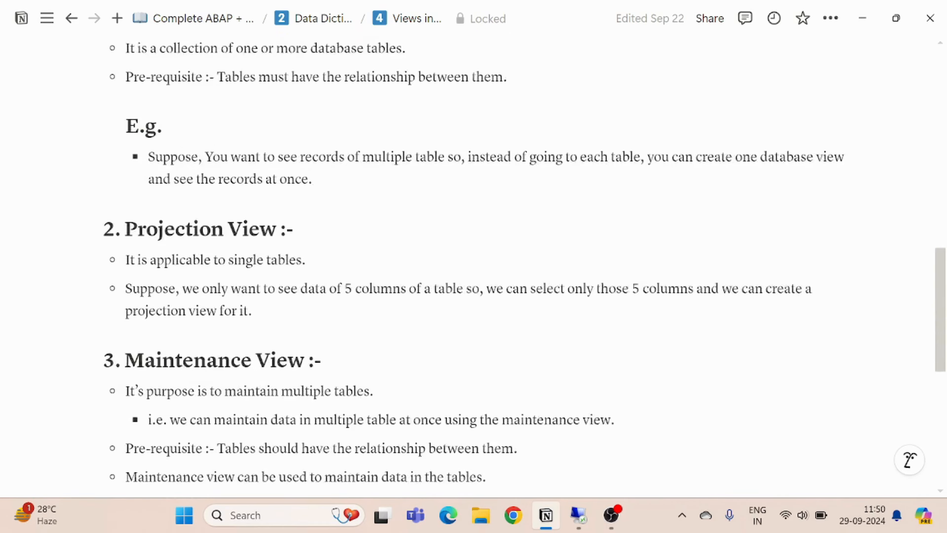
{"action": "scroll", "coordinate": [474, 261], "scroll_direction": "up", "scroll_amount": 2}
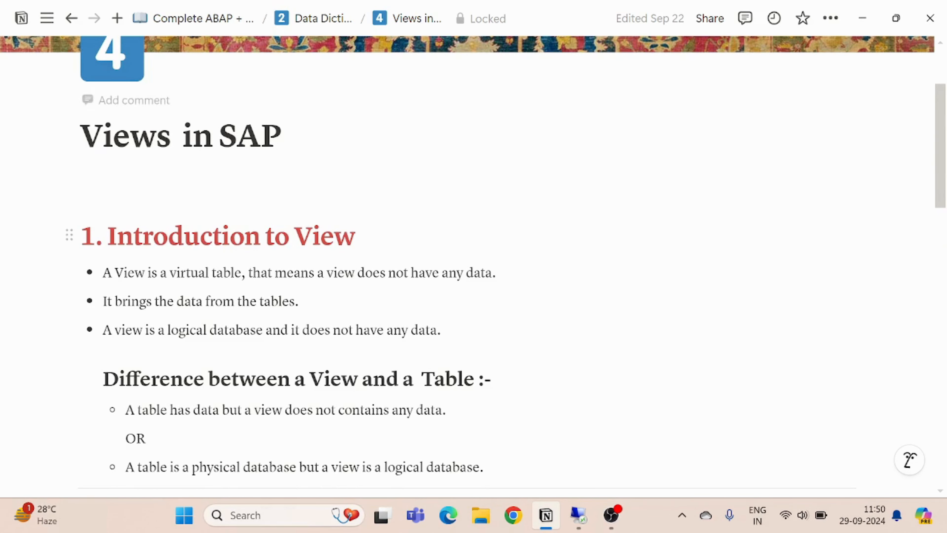
{"action": "left_click", "coordinate": [316, 21]}
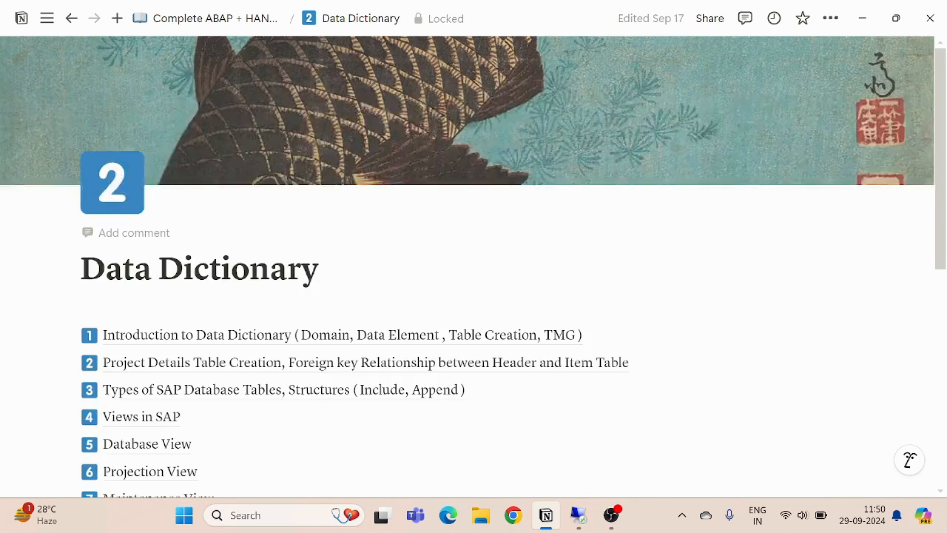
{"action": "scroll", "coordinate": [315, 281], "scroll_direction": "down", "scroll_amount": 6}
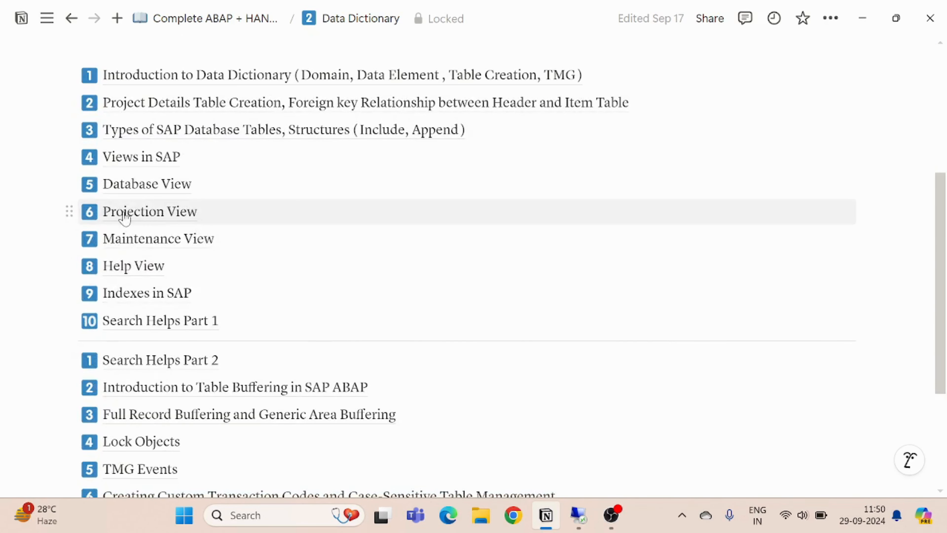
{"action": "left_click", "coordinate": [143, 195]}
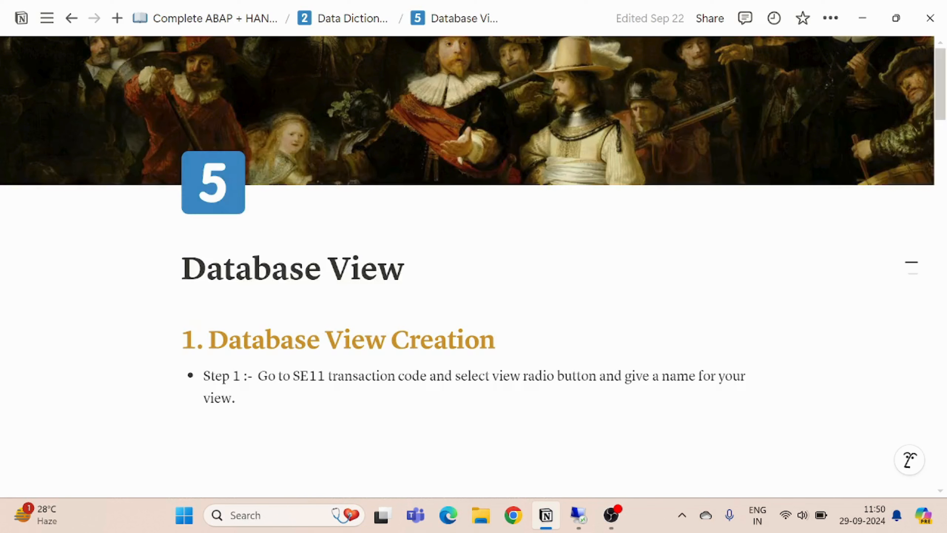
{"action": "scroll", "coordinate": [371, 318], "scroll_direction": "down", "scroll_amount": 3}
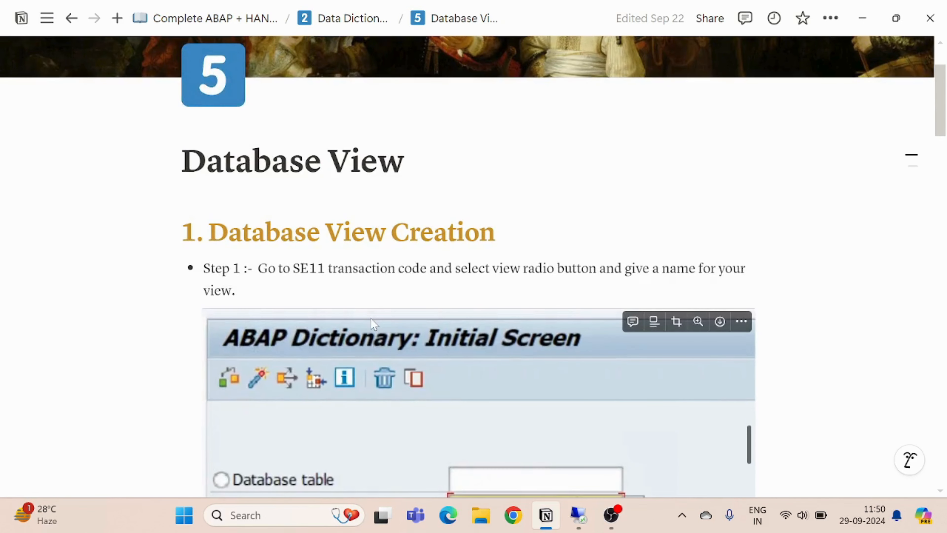
- Switch to the SAP remote session and display the modifiable customizing and workbench requests in transaction SE10
{"action": "left_click", "coordinate": [571, 521]}
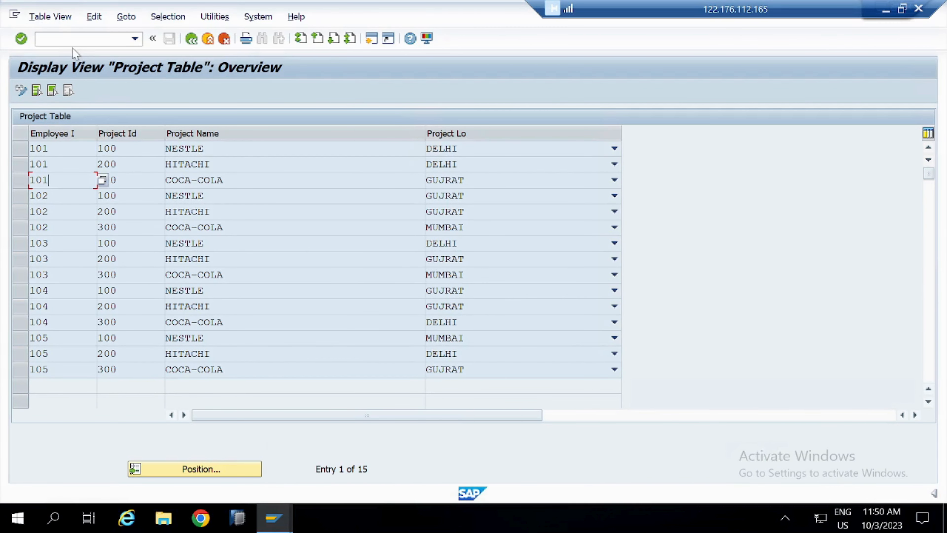
{"action": "left_click", "coordinate": [72, 41]}
{"action": "type", "text": "/nse10"}
{"action": "key", "text": "Return"}
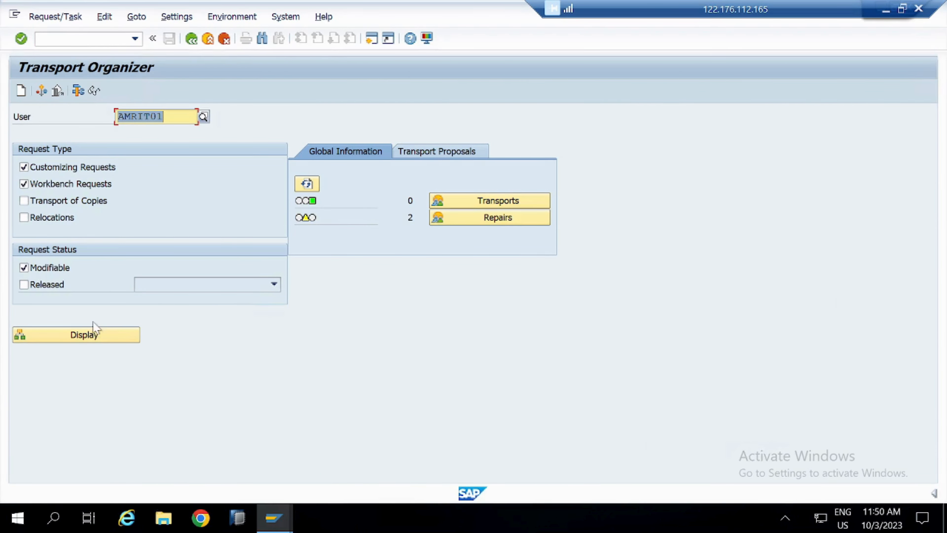
{"action": "left_click", "coordinate": [97, 335]}
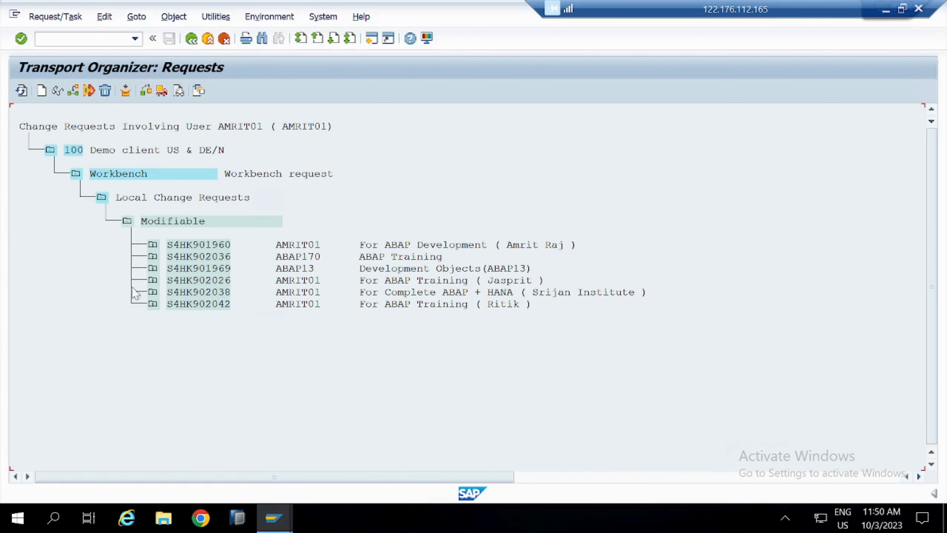
- Expand the "For Complete ABAP + HANA" request and its Development/Correction task to look up the package it contains
{"action": "left_click", "coordinate": [153, 293]}
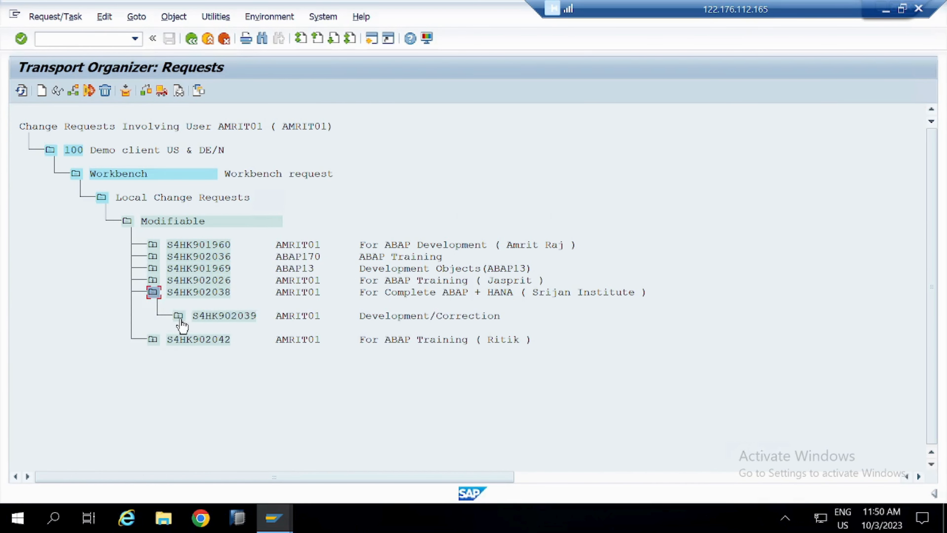
{"action": "left_click", "coordinate": [178, 317]}
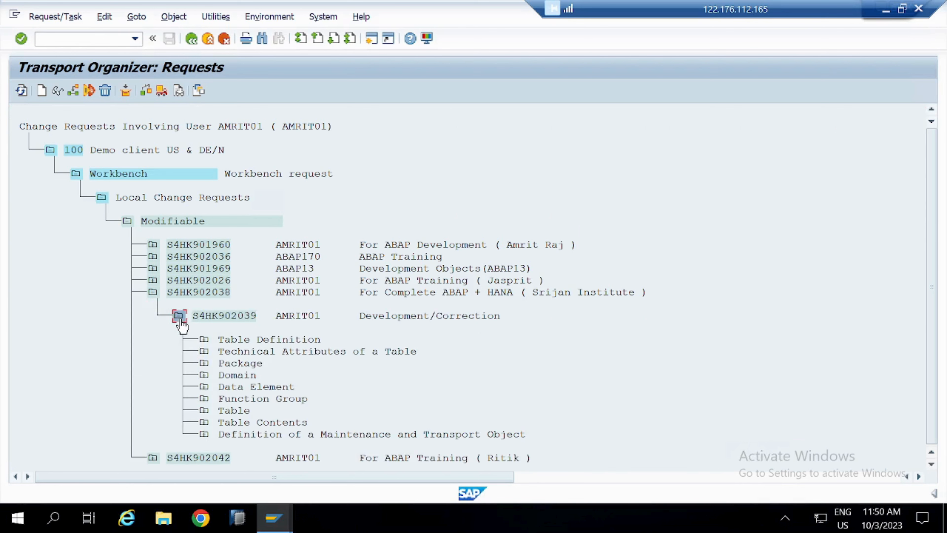
{"action": "left_click", "coordinate": [204, 364]}
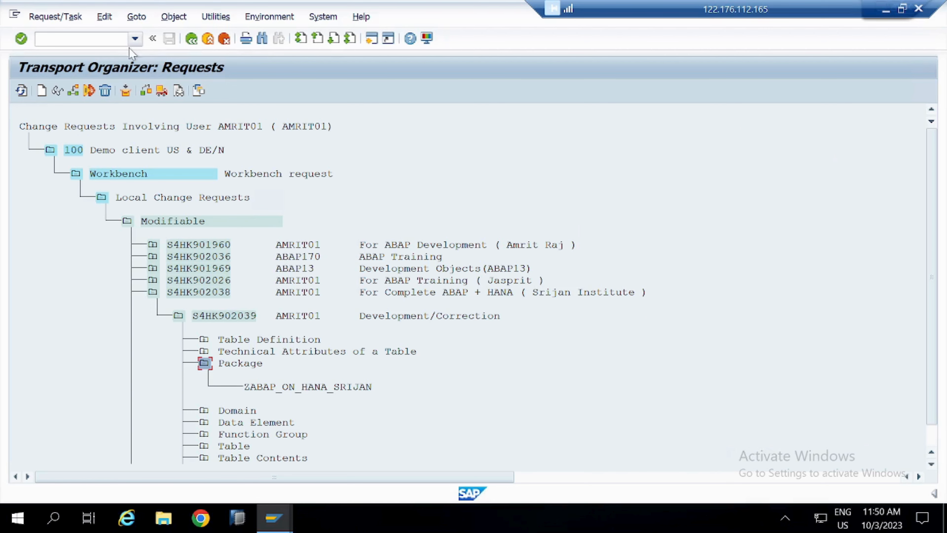
- Open the ABAP Dictionary, transaction SE11, in a new SAP session
{"action": "key", "text": "alt+Tab"}
{"action": "key", "text": "alt+Tab"}
{"action": "left_click", "coordinate": [119, 38]}
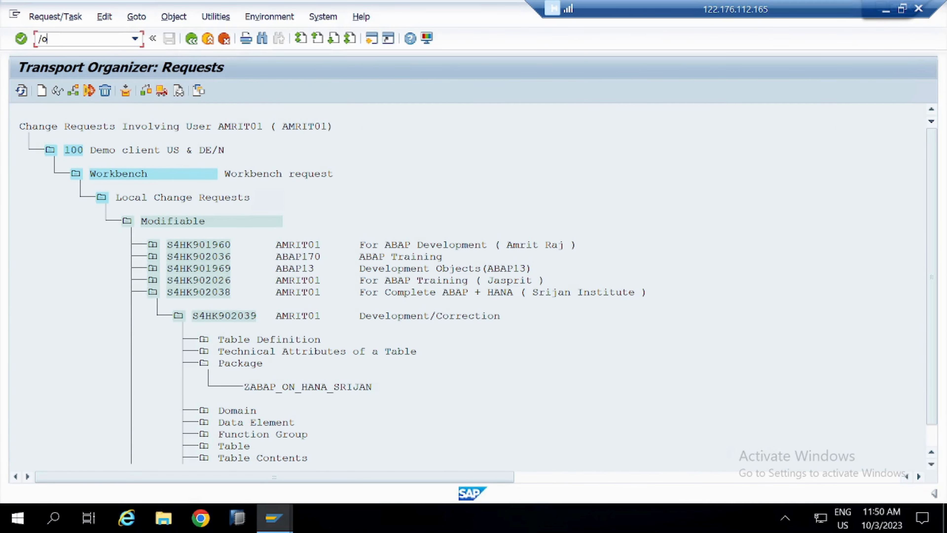
{"action": "type", "text": "/ose11"}
{"action": "key", "text": "Return"}
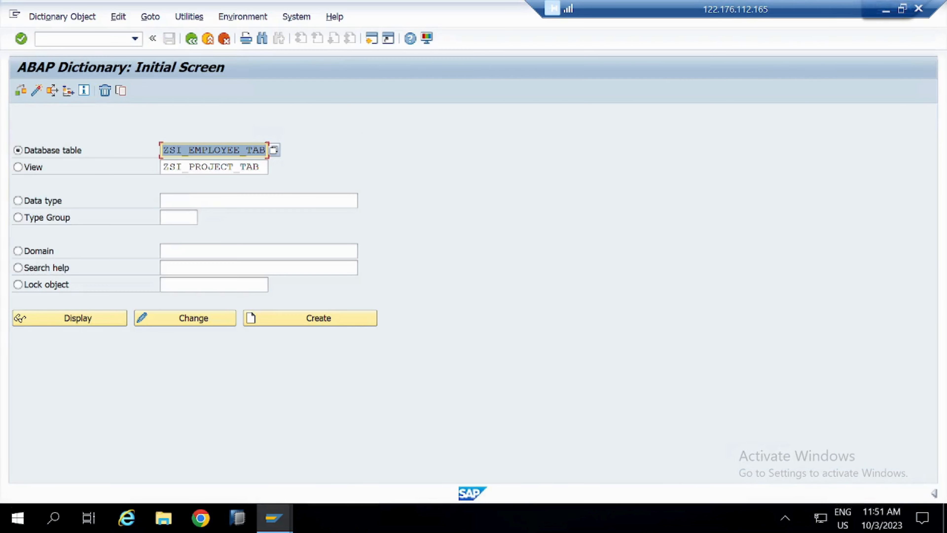
- Create a view named ZSI_DATABASE of type Database view, with the short description "Database View"
{"action": "left_click", "coordinate": [24, 169]}
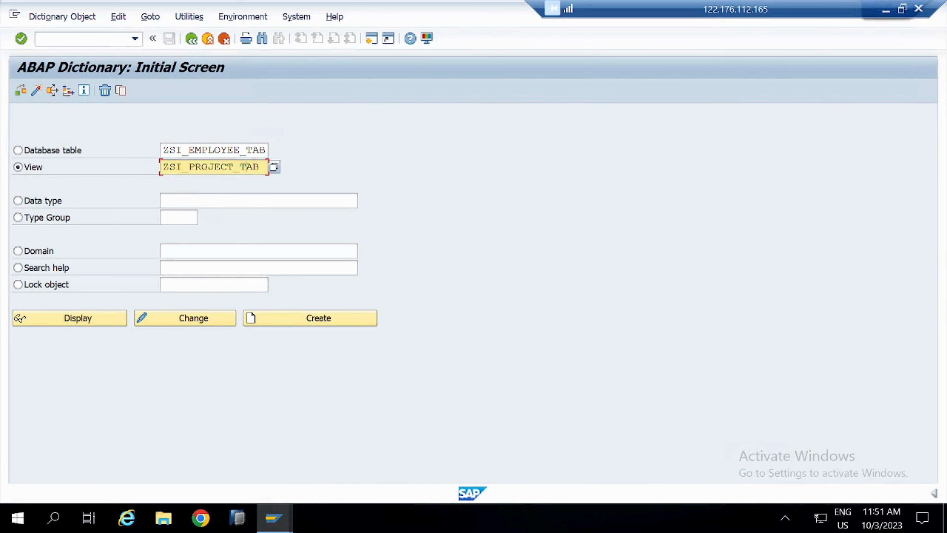
{"action": "type", "text": "Z"}
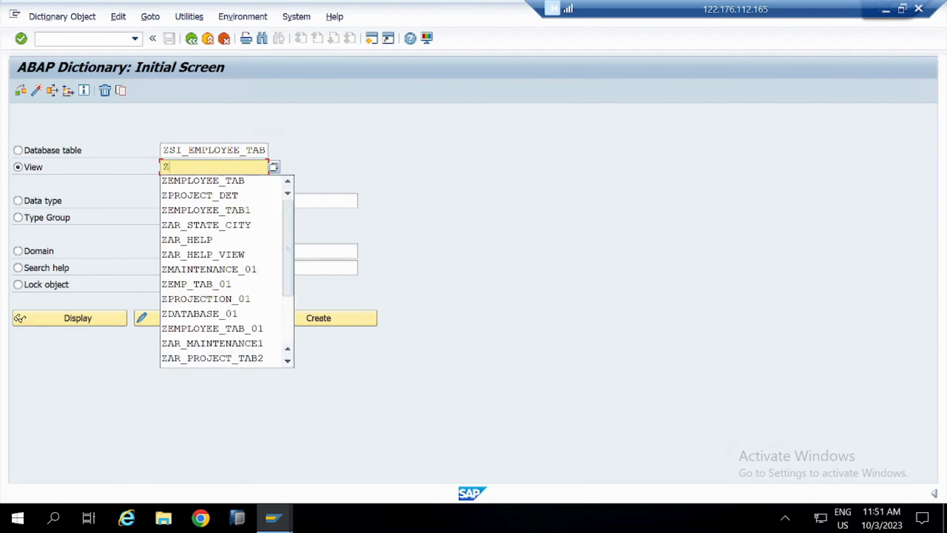
{"action": "type", "text": "SI_DATABASE"}
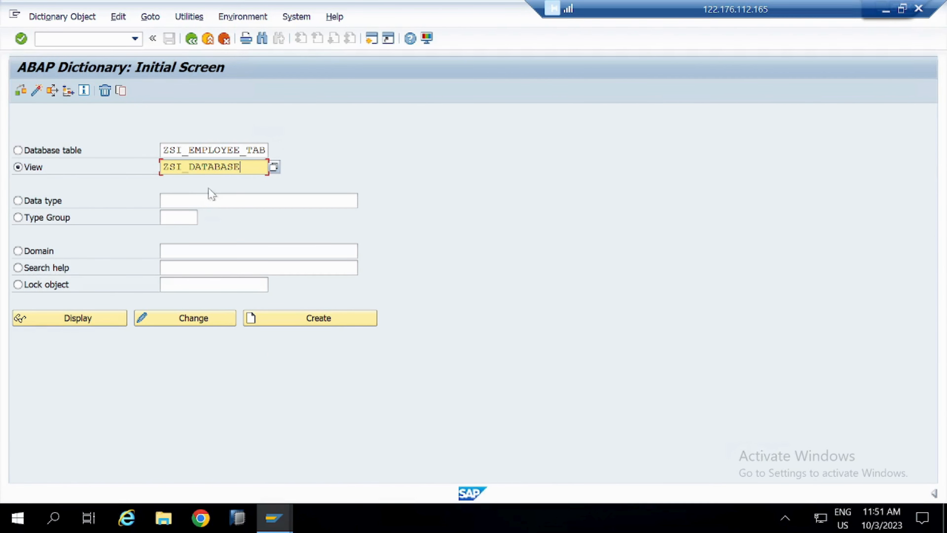
{"action": "left_click", "coordinate": [318, 322]}
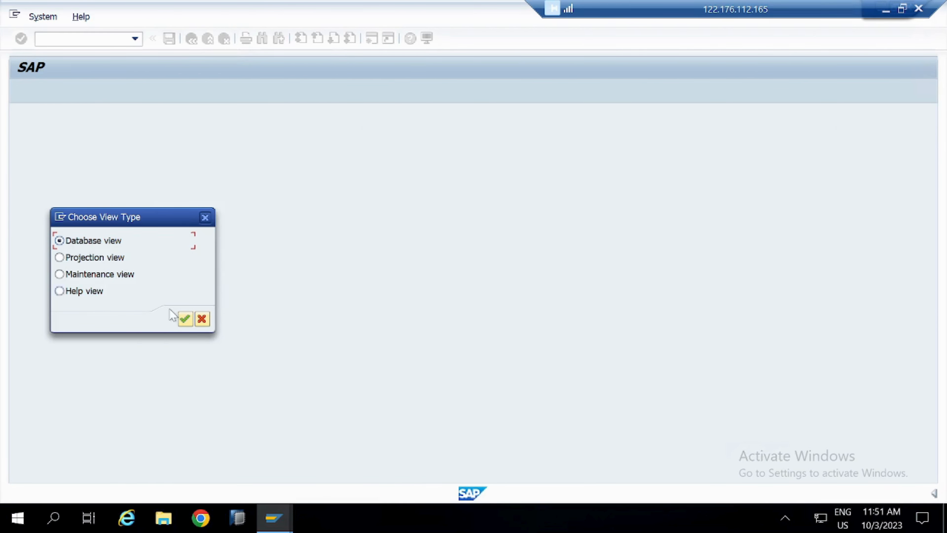
{"action": "left_click", "coordinate": [185, 319]}
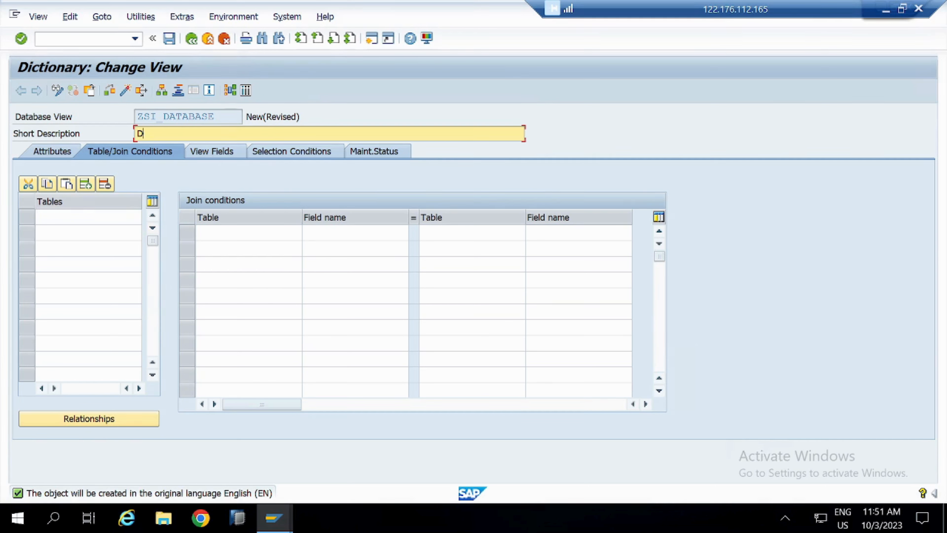
{"action": "type", "text": "atabase View"}
- Add ZSI_EMPLOYEE_TAB as base table and copy its relationship with dependent table ZSI_PROJECT_TAB into the join conditions
{"action": "left_click", "coordinate": [143, 217]}
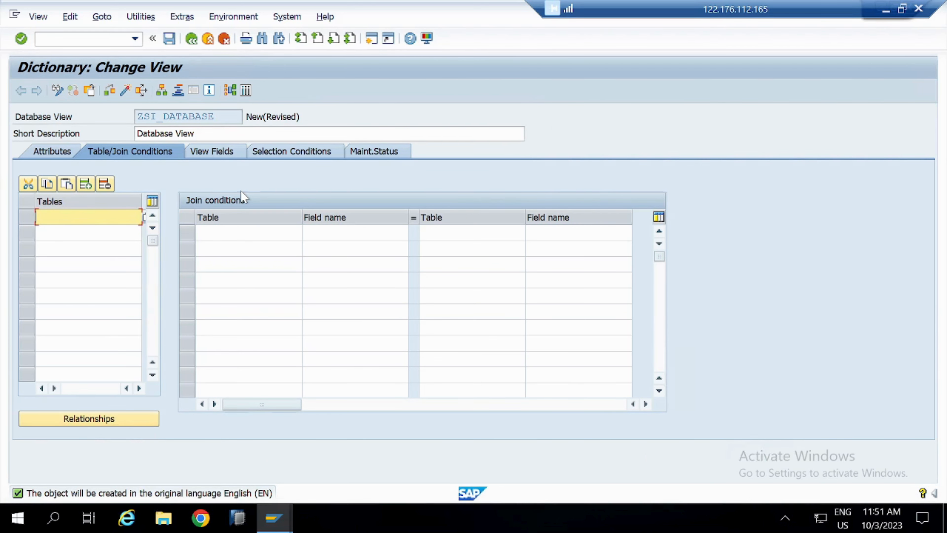
{"action": "type", "text": "ZSI_EMPLOYEE"}
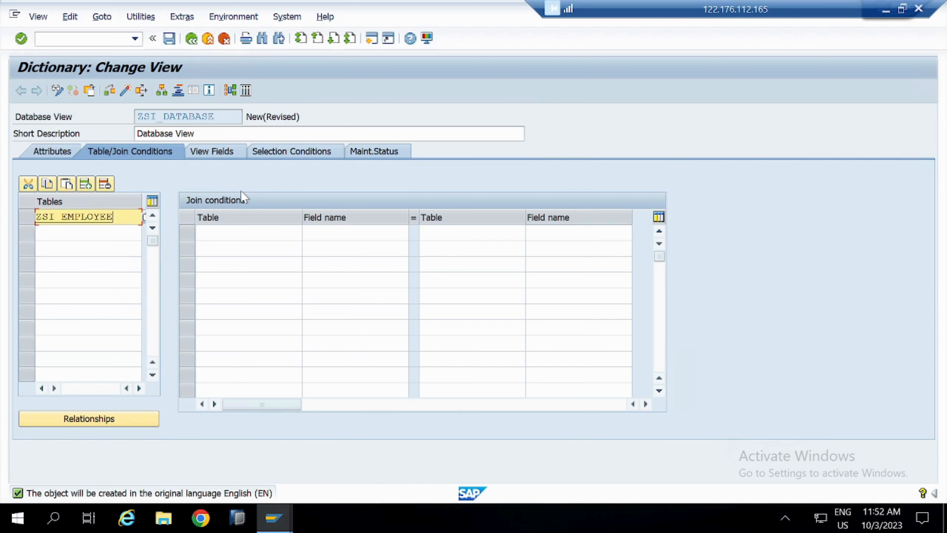
{"action": "type", "text": "_TAB"}
{"action": "left_click", "coordinate": [123, 419]}
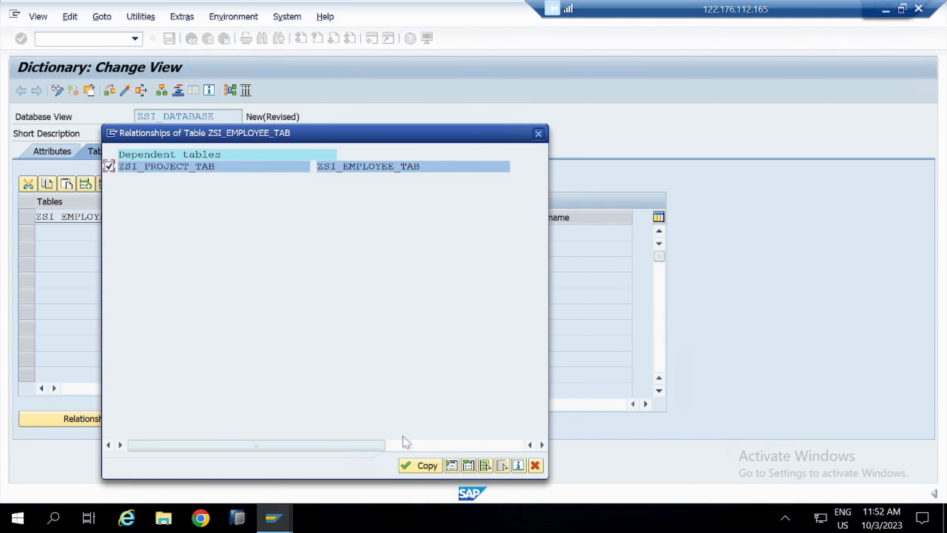
{"action": "left_click", "coordinate": [421, 465]}
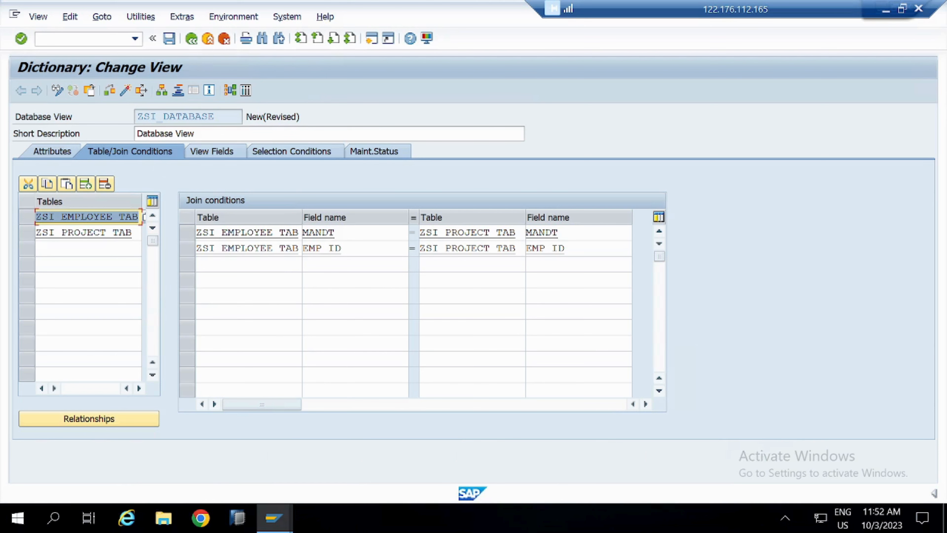
- Review the two base tables and the EMP_ID join condition between ZSI_EMPLOYEE_TAB and ZSI_PROJECT_TAB
{"action": "left_click", "coordinate": [106, 232]}
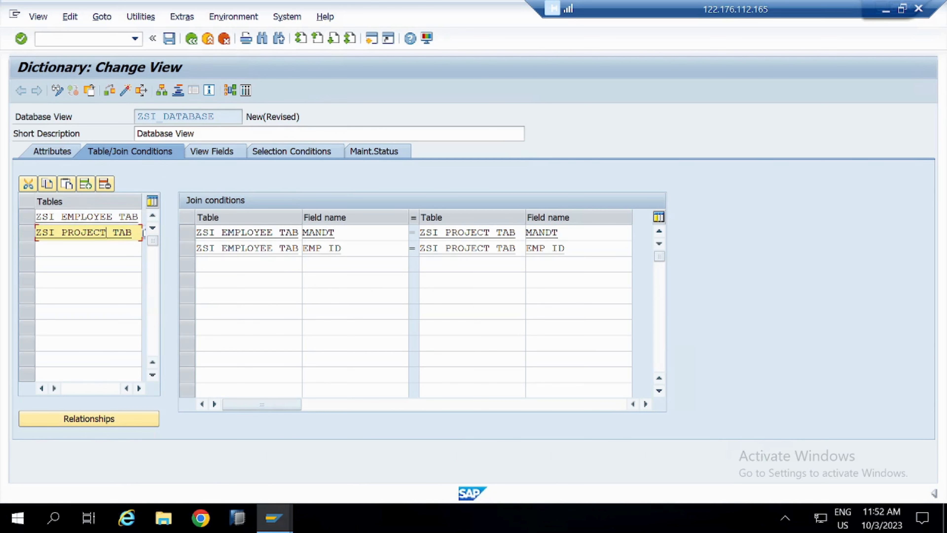
{"action": "left_click", "coordinate": [93, 217]}
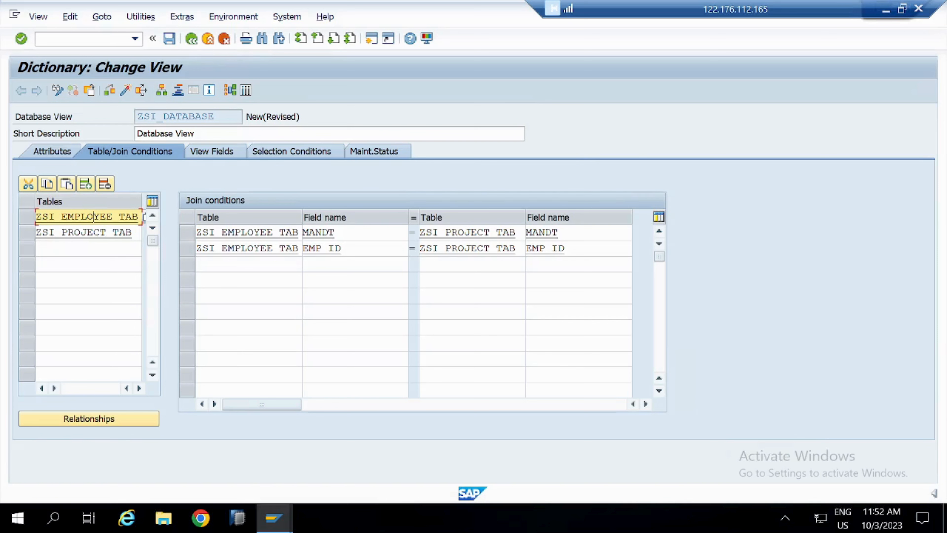
{"action": "left_click", "coordinate": [133, 232]}
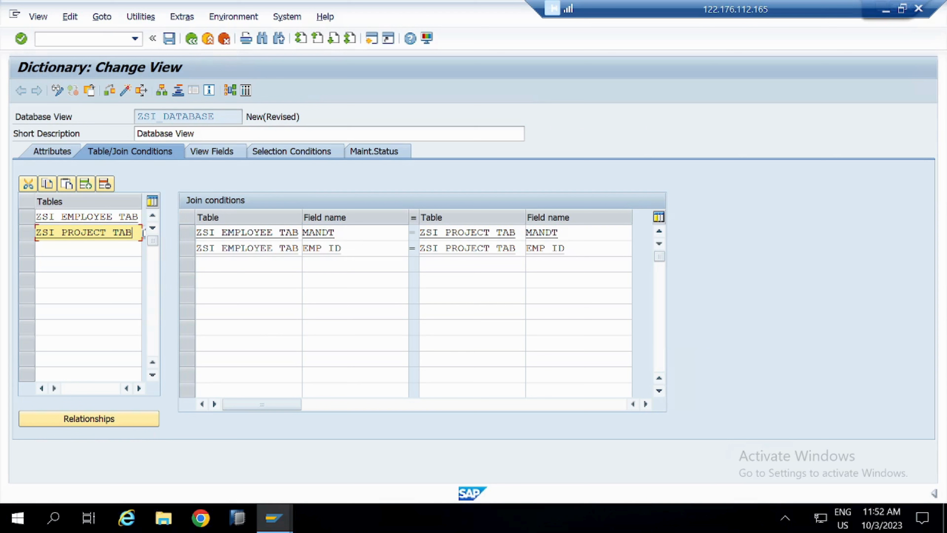
{"action": "left_click_drag", "start_coordinate": [215, 248], "coordinate": [286, 248]}
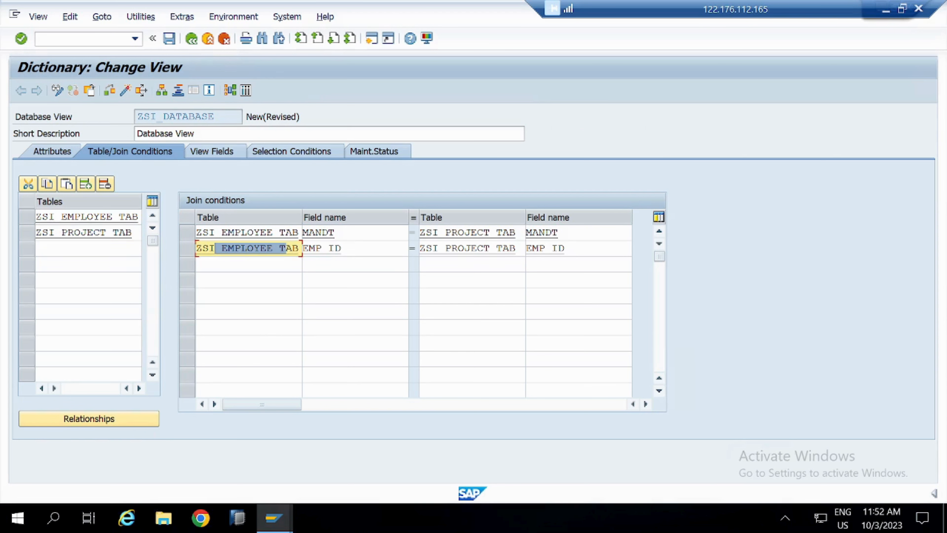
{"action": "left_click_drag", "start_coordinate": [491, 249], "coordinate": [420, 248]}
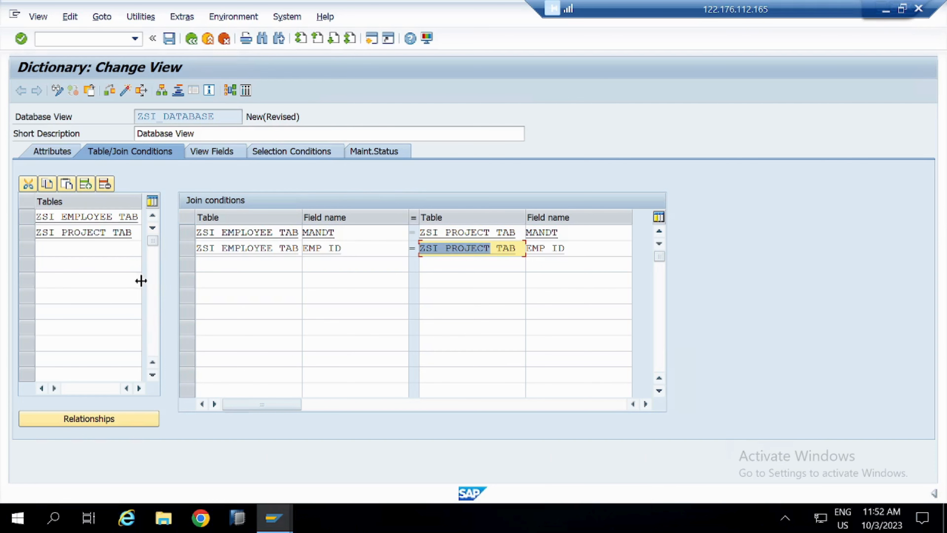
- Add the view fields EMP_ID, EMP_NAME, EMP_LOCATION, DEPARTMENT, MANAGER, SALARY and CURRENCY from table ZSI_EMPLOYEE_TAB
{"action": "left_click", "coordinate": [206, 154]}
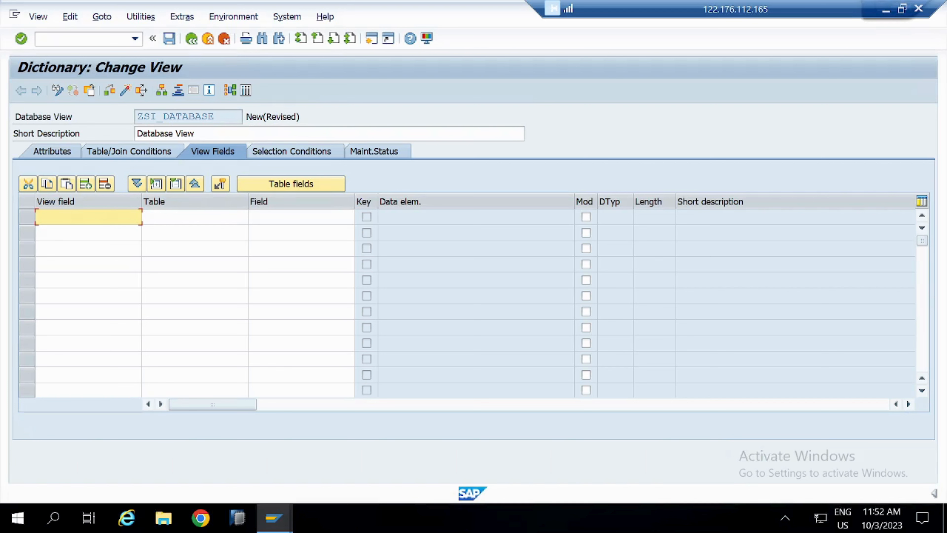
{"action": "left_click", "coordinate": [287, 187]}
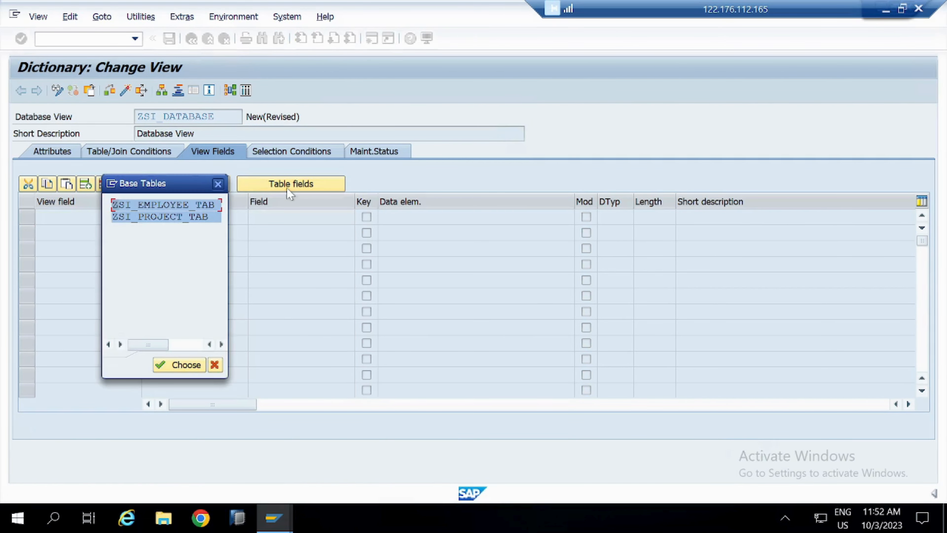
{"action": "double_click", "coordinate": [157, 204]}
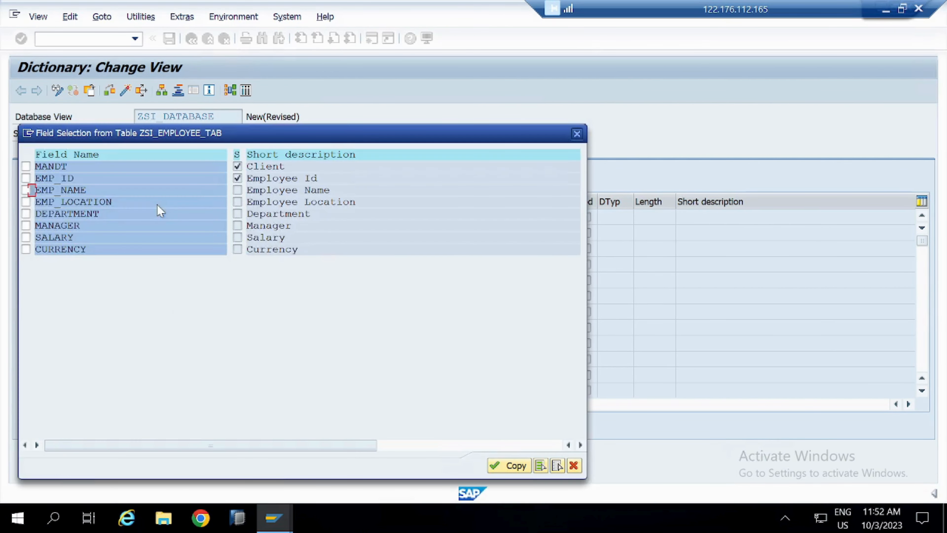
{"action": "left_click", "coordinate": [26, 180]}
{"action": "left_click", "coordinate": [26, 190]}
{"action": "left_click", "coordinate": [27, 202]}
{"action": "left_click", "coordinate": [26, 214]}
{"action": "left_click", "coordinate": [26, 226]}
{"action": "left_click", "coordinate": [26, 238]}
{"action": "left_click", "coordinate": [26, 249]}
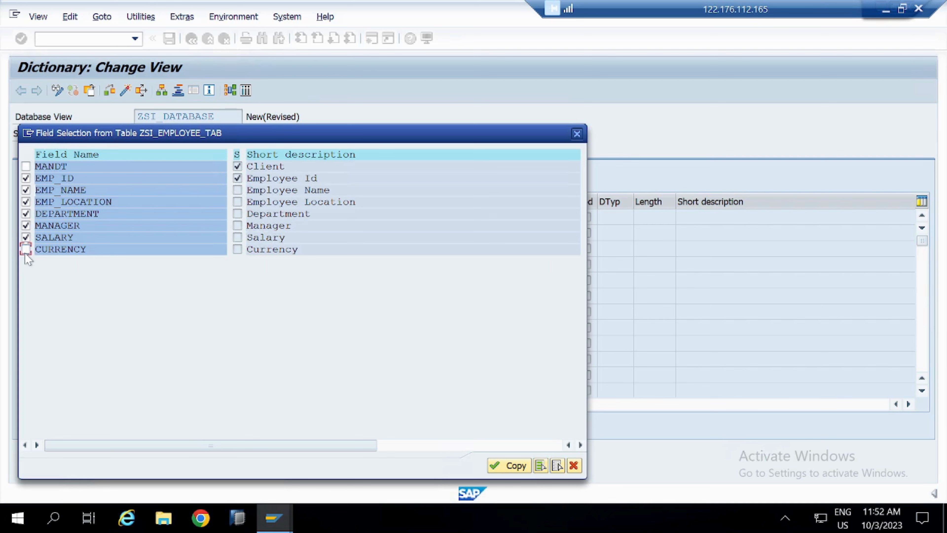
{"action": "left_click", "coordinate": [508, 467]}
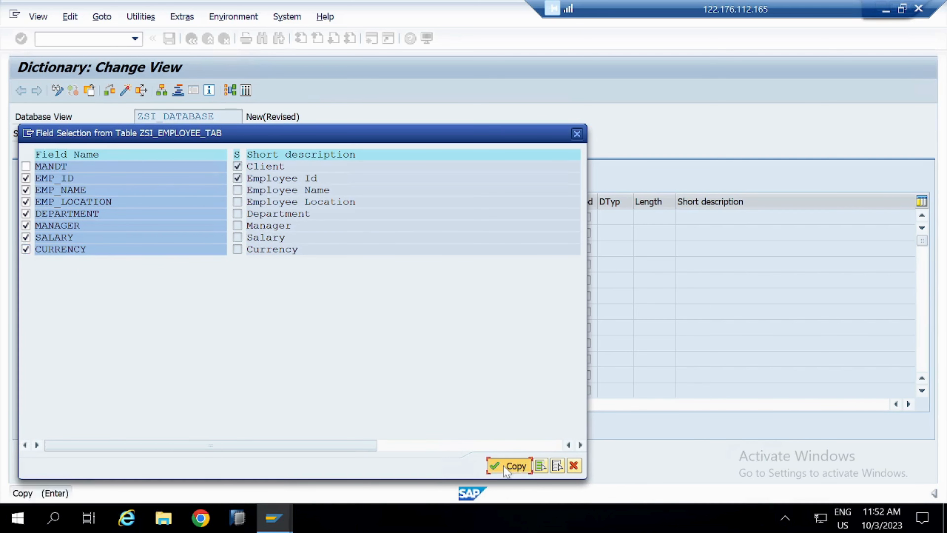
- Add the view fields PROJECT_ID, PROJECT_NAME and PROJECT_LOC from base table ZSI_PROJECT_TAB
{"action": "left_click", "coordinate": [291, 183]}
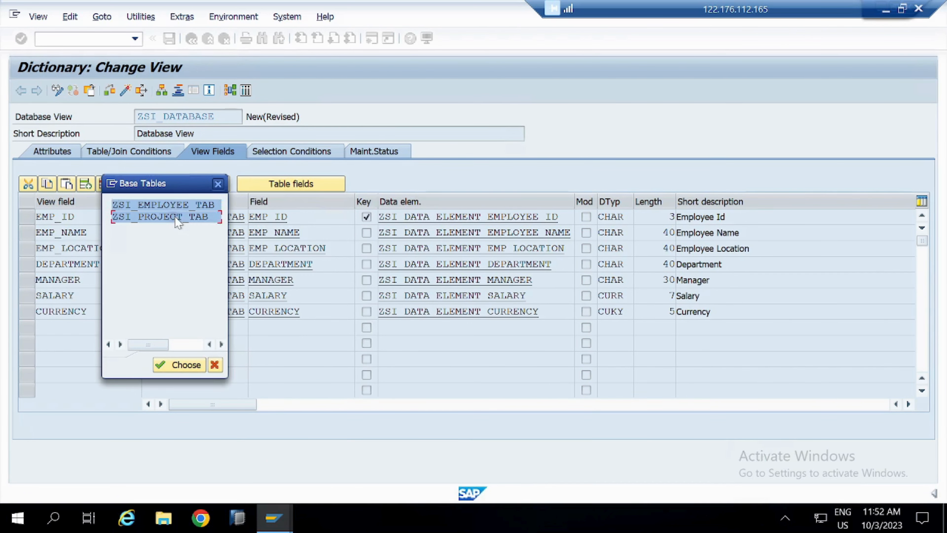
{"action": "double_click", "coordinate": [172, 216]}
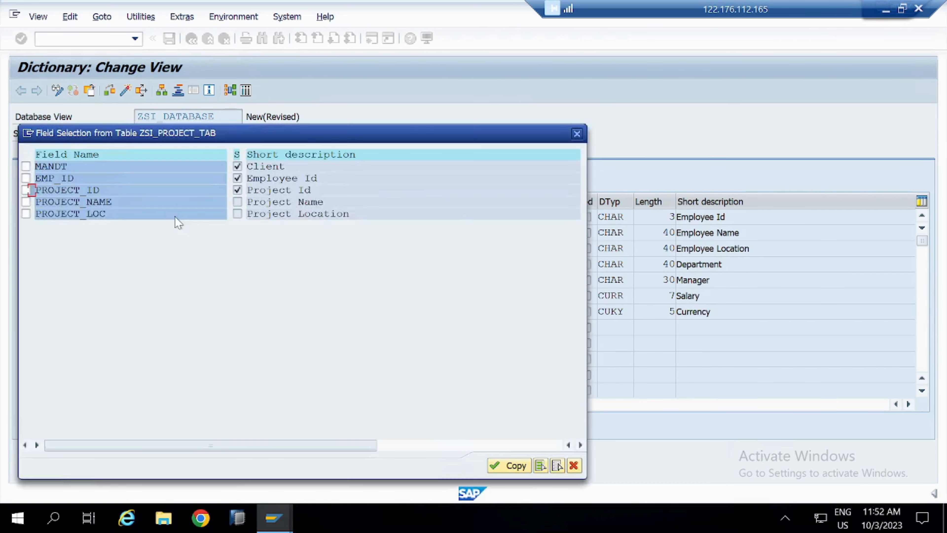
{"action": "left_click", "coordinate": [25, 190]}
{"action": "left_click", "coordinate": [26, 201]}
{"action": "left_click", "coordinate": [495, 468]}
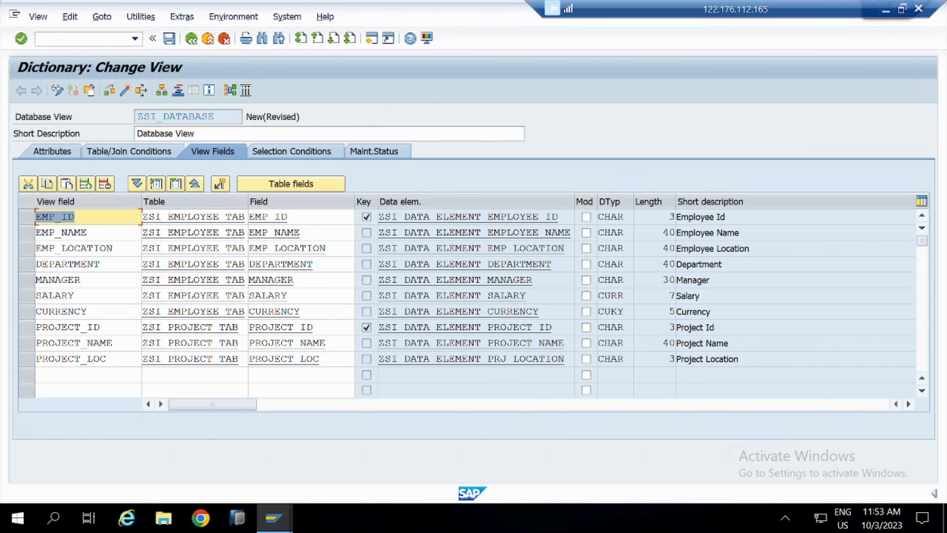
- Start activating the view ZSI_DATABASE and assign it to package Z_ABAP_PACKAGE_81
{"action": "left_click", "coordinate": [126, 91]}
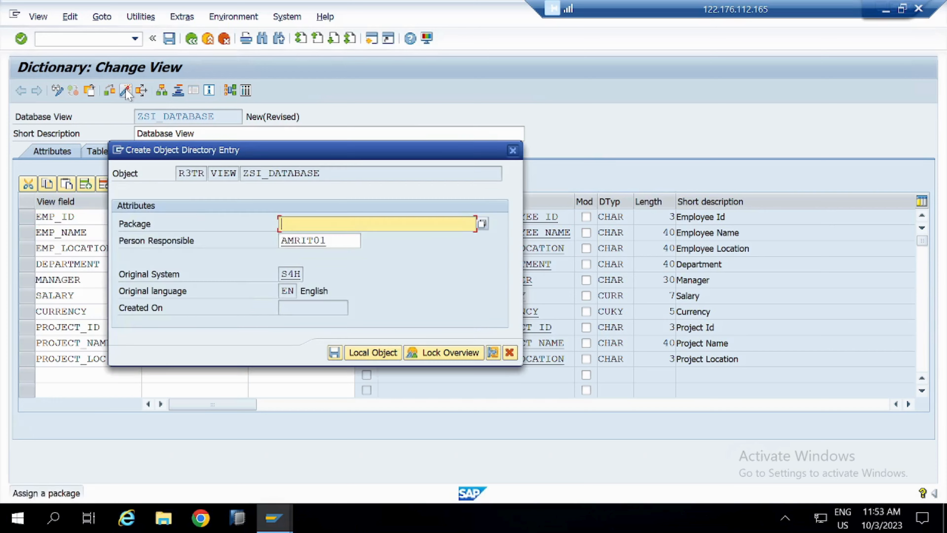
{"action": "key", "text": "BackSpace"}
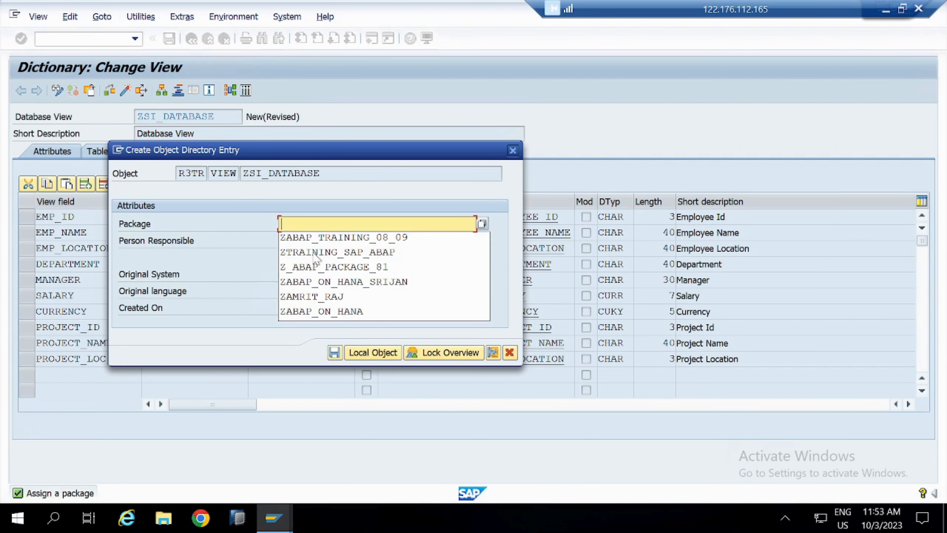
{"action": "key", "text": "Down"}
{"action": "key", "text": "Down"}
{"action": "key", "text": "Down"}
{"action": "key", "text": "Down"}
{"action": "key", "text": "Down"}
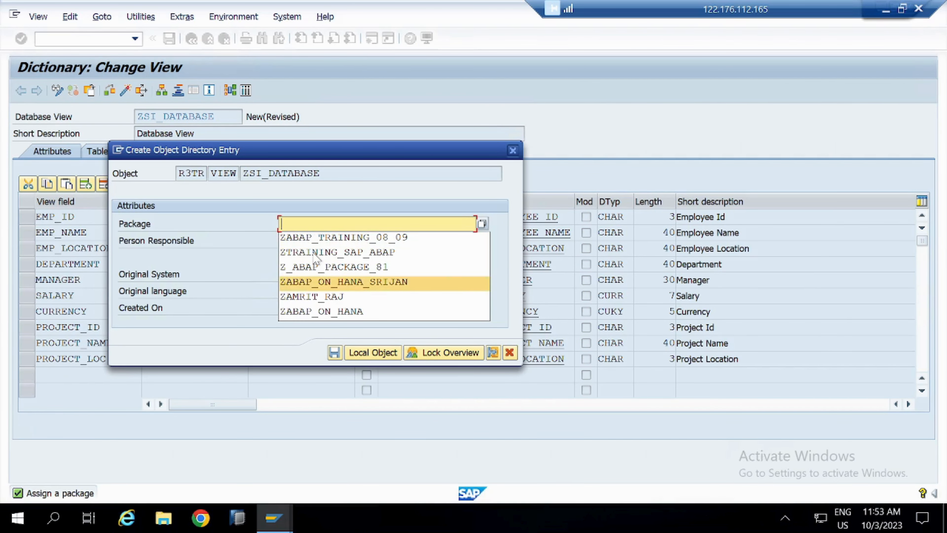
{"action": "key", "text": "Up"}
{"action": "key", "text": "Return"}
{"action": "key", "text": "Return"}
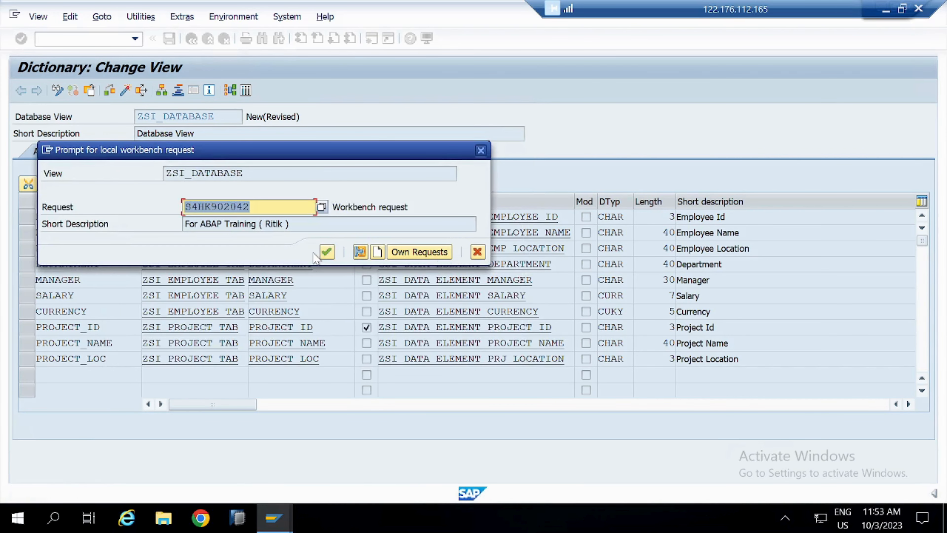
{"action": "key", "text": "BackSpace"}
{"action": "key", "text": "Down"}
{"action": "key", "text": "Down"}
{"action": "key", "text": "Down"}
{"action": "key", "text": "Down"}
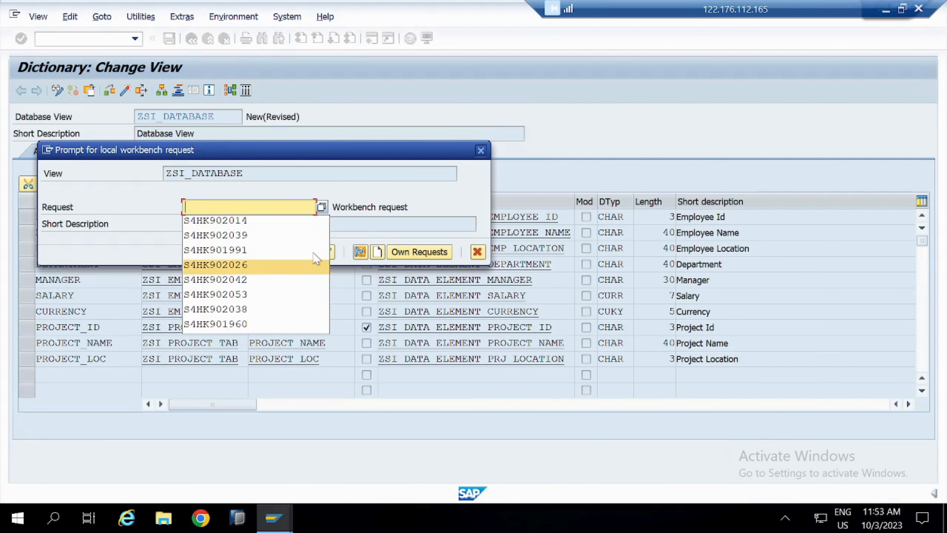
{"action": "key", "text": "Down"}
{"action": "key", "text": "Down"}
{"action": "key", "text": "Down"}
{"action": "key", "text": "alt+Tab"}
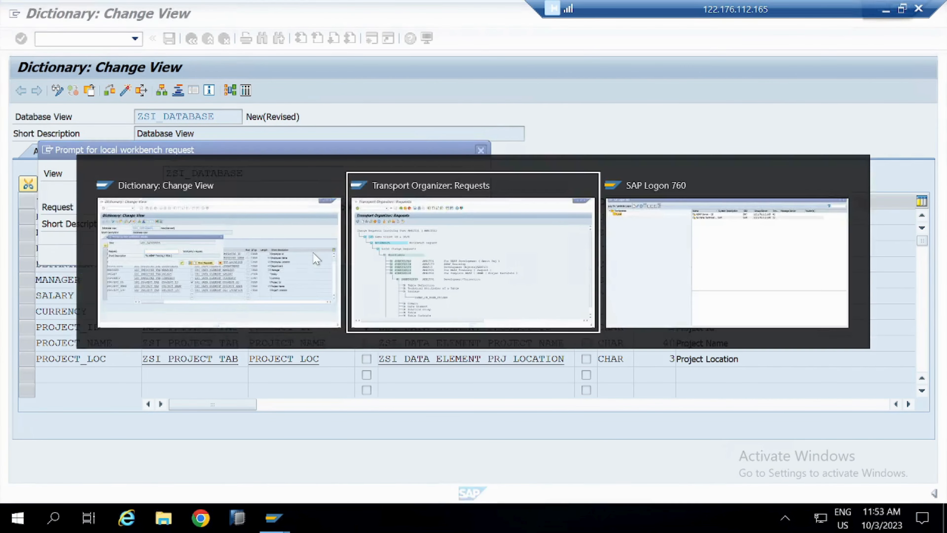
{"action": "key", "text": "alt+Tab"}
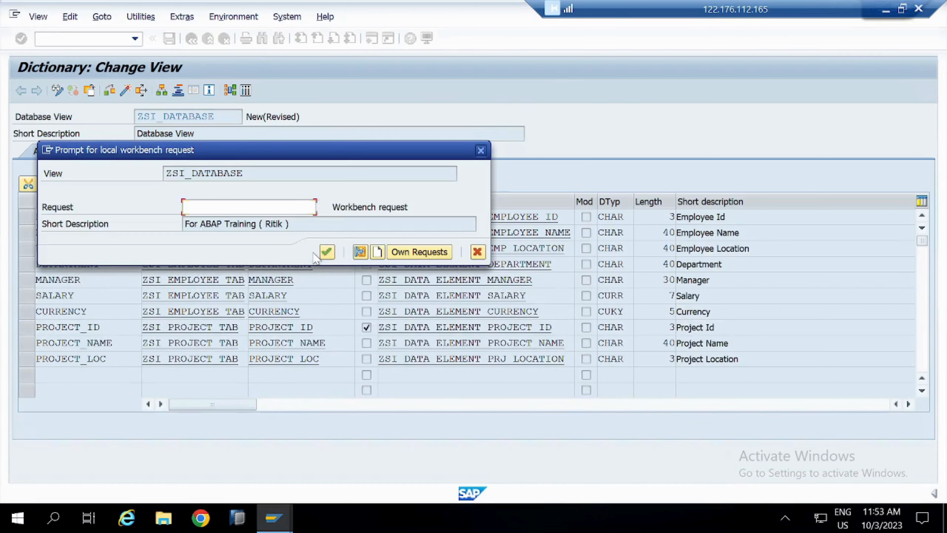
- Assign the view to workbench request S4HK902038 to complete its activation, and check the activation log before returning to the view
{"action": "key", "text": "BackSpace"}
{"action": "key", "text": "Down"}
{"action": "key", "text": "Down"}
{"action": "key", "text": "Down"}
{"action": "key", "text": "Down"}
{"action": "key", "text": "Down"}
{"action": "key", "text": "Down"}
{"action": "key", "text": "Down"}
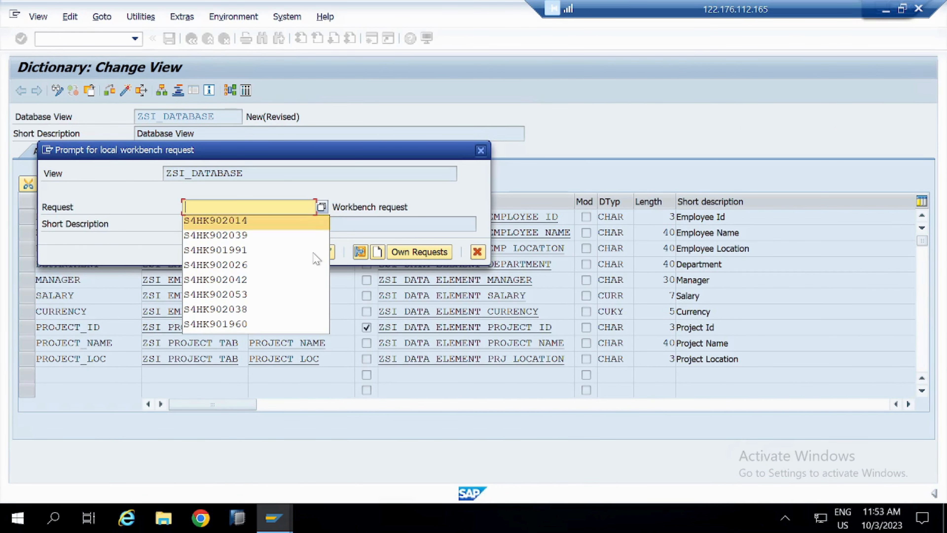
{"action": "key", "text": "Return"}
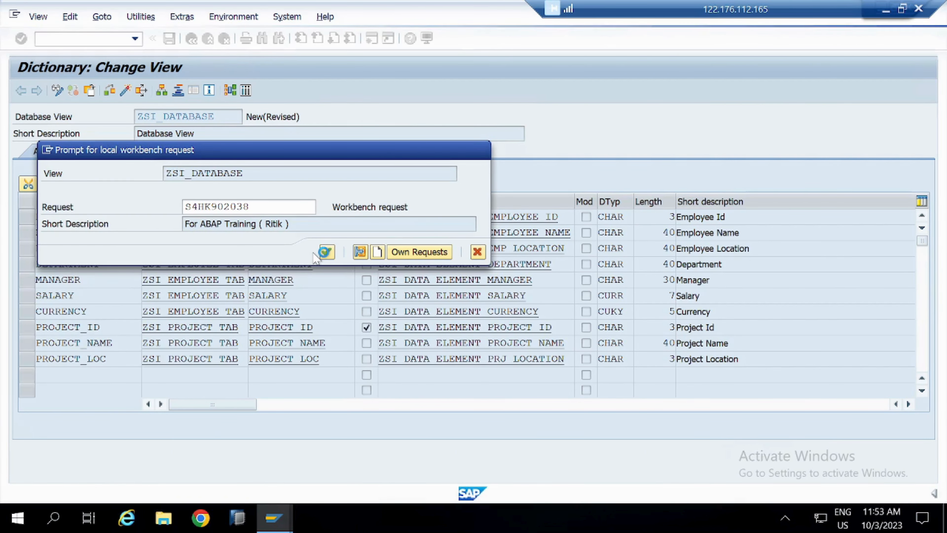
{"action": "left_click", "coordinate": [325, 251]}
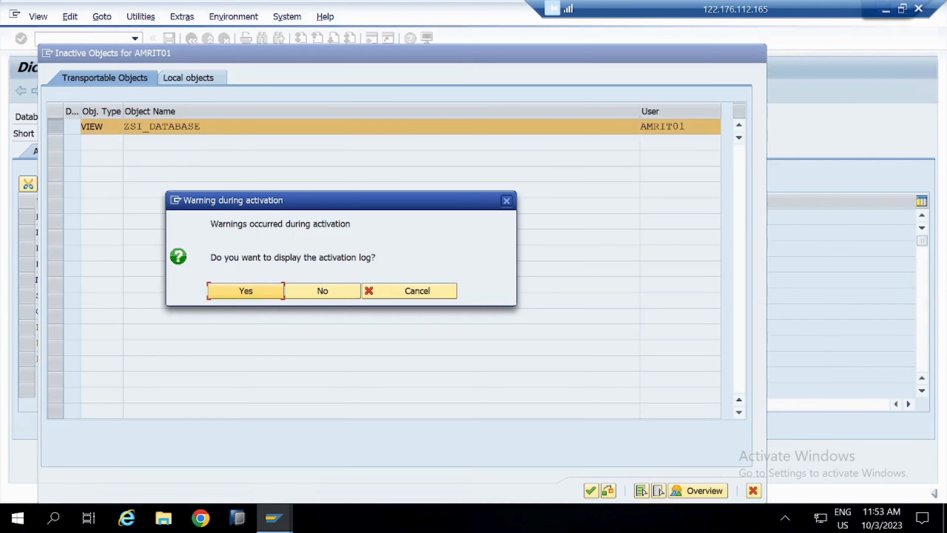
{"action": "left_click", "coordinate": [258, 293]}
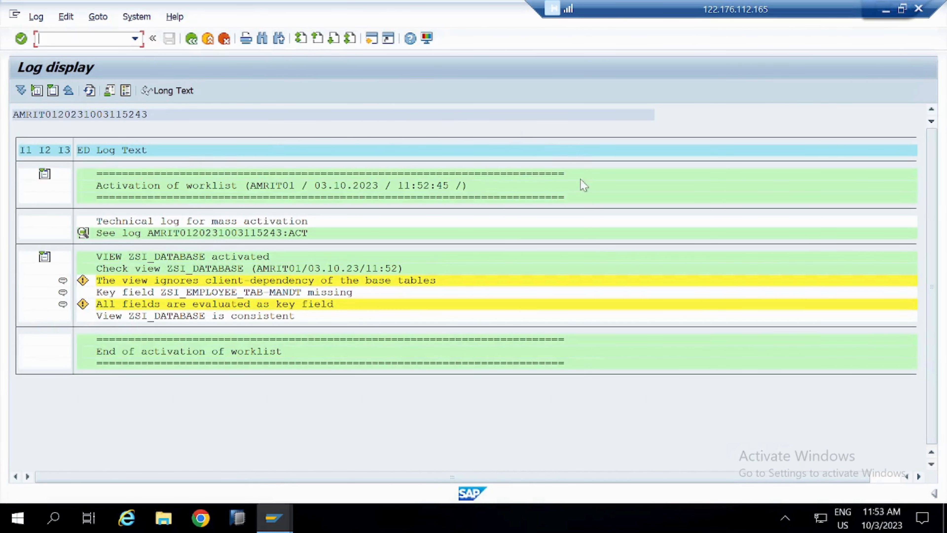
{"action": "left_click", "coordinate": [191, 38]}
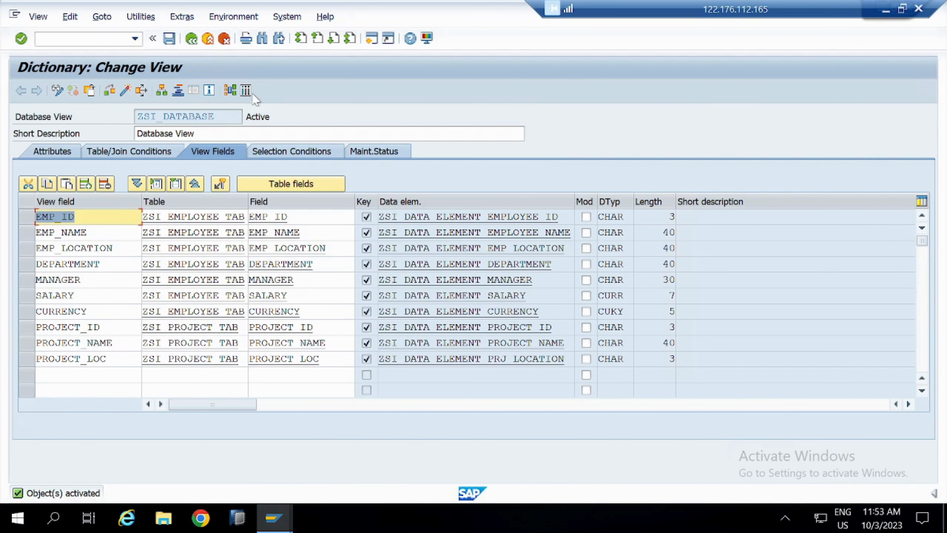
- Display the contents of ZSI_DATABASE without selection criteria and look through the employee and project columns
{"action": "left_click", "coordinate": [244, 91]}
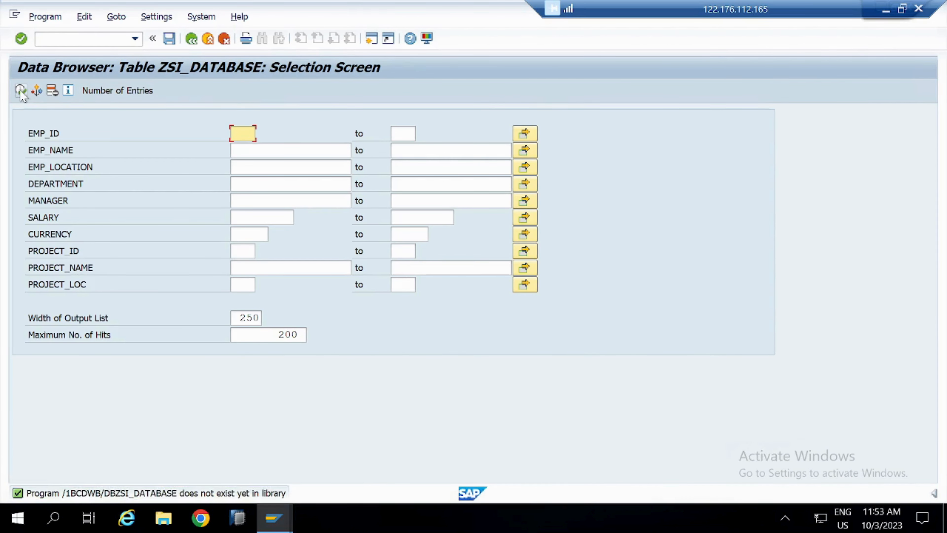
{"action": "left_click", "coordinate": [20, 91]}
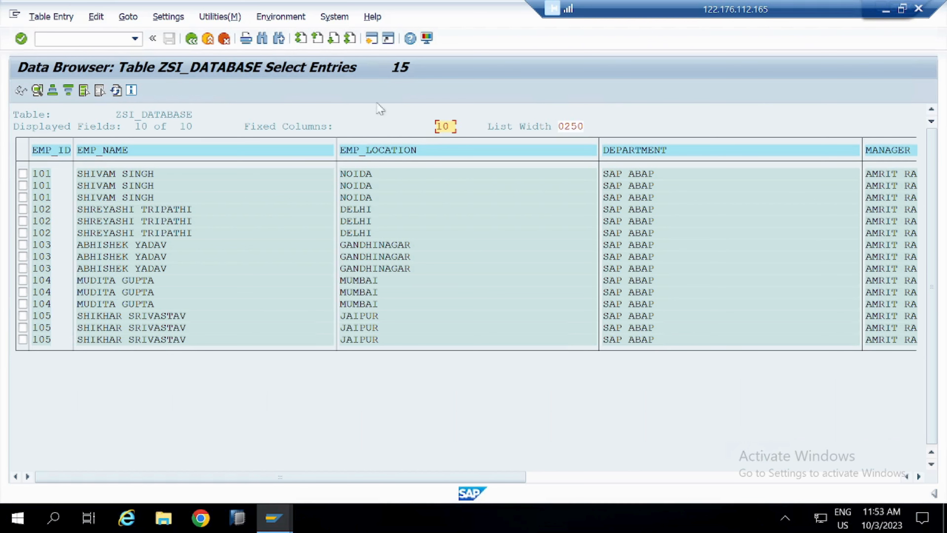
{"action": "left_click", "coordinate": [571, 478]}
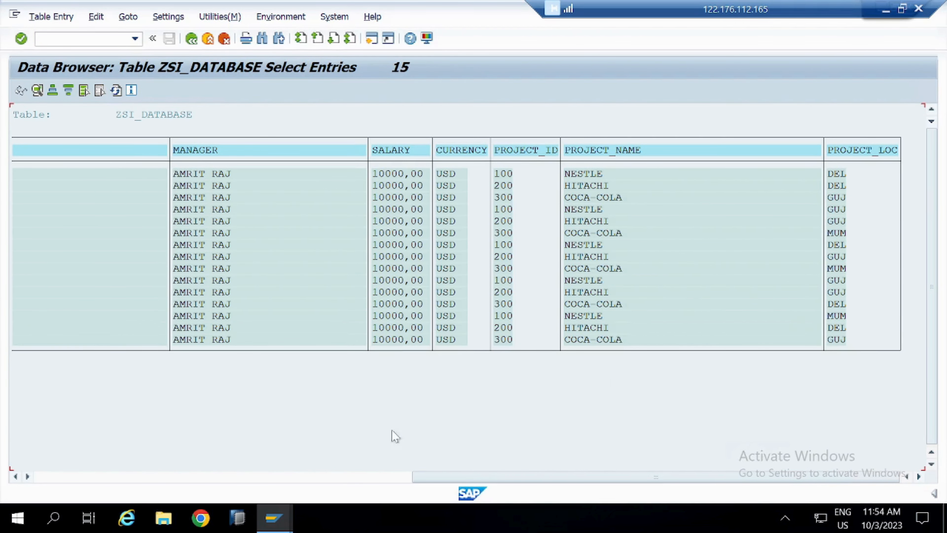
{"action": "left_click", "coordinate": [319, 477]}
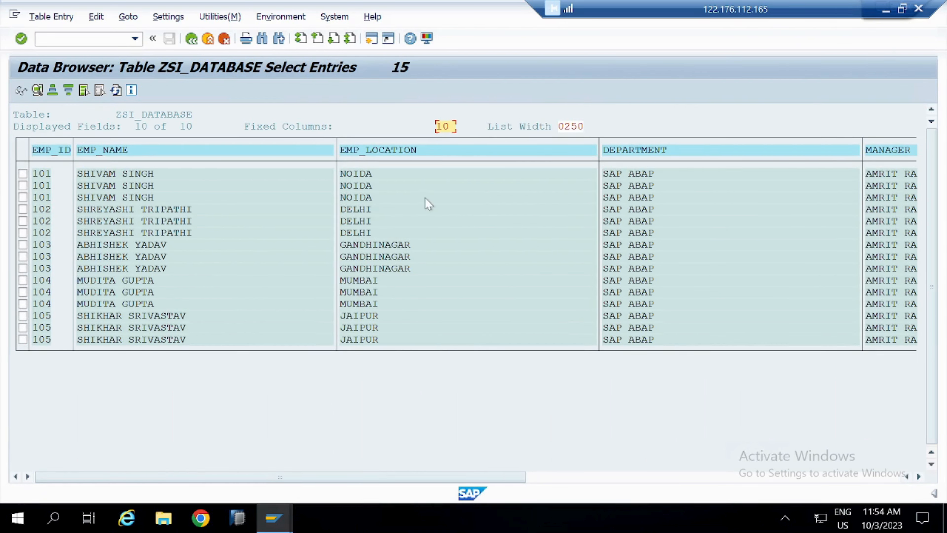
- Switch to the Database View page in Notion, set it to full width, lock it and disable its table of contents
{"action": "left_click", "coordinate": [888, 8]}
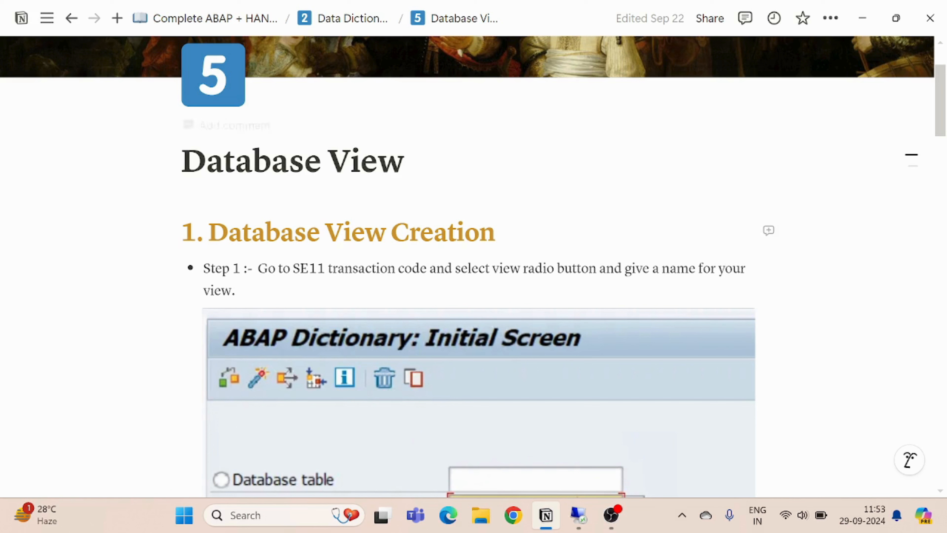
{"action": "left_click", "coordinate": [831, 18]}
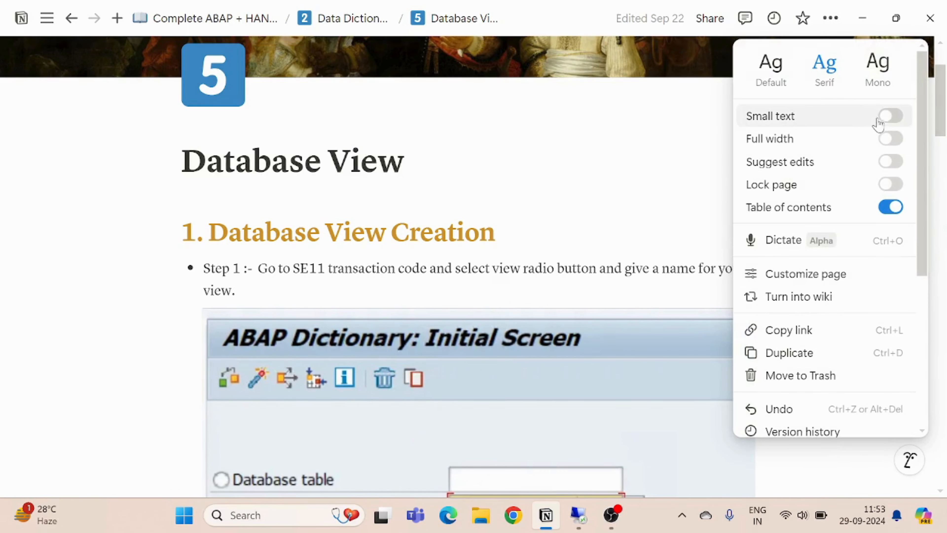
{"action": "left_click", "coordinate": [891, 139]}
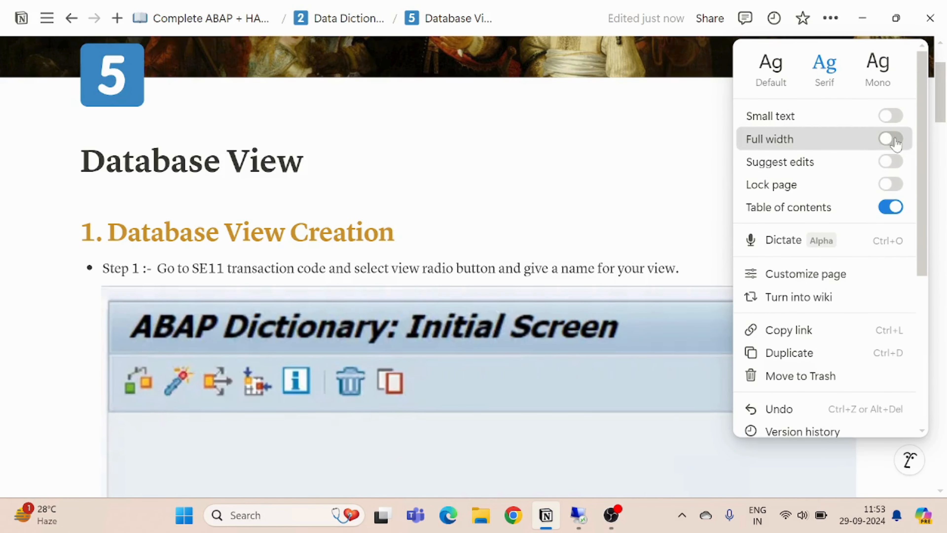
{"action": "left_click", "coordinate": [891, 187]}
{"action": "left_click", "coordinate": [893, 184]}
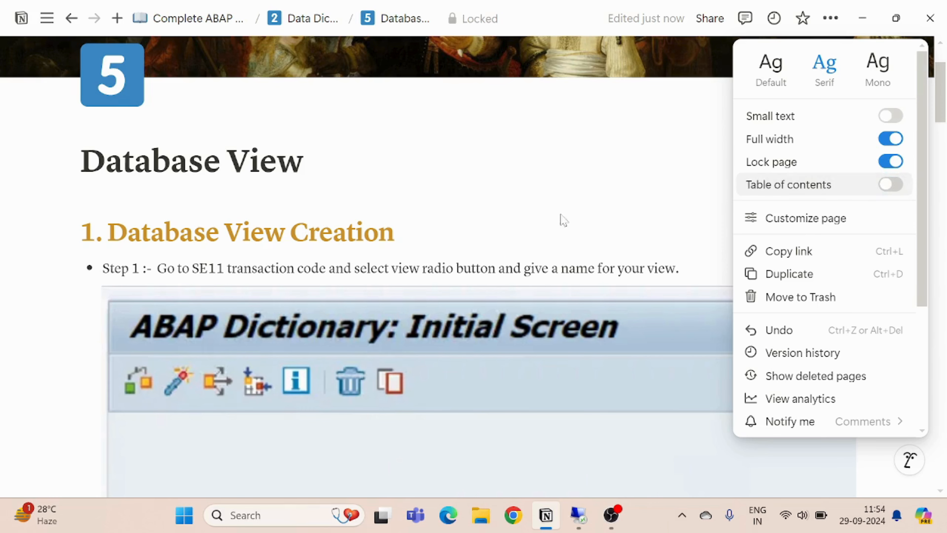
{"action": "left_click", "coordinate": [523, 225]}
- Read through steps 1 to 10 of the Database View Creation notes, from SE11 to activating the view
{"action": "scroll", "coordinate": [524, 224], "scroll_direction": "down", "scroll_amount": 9}
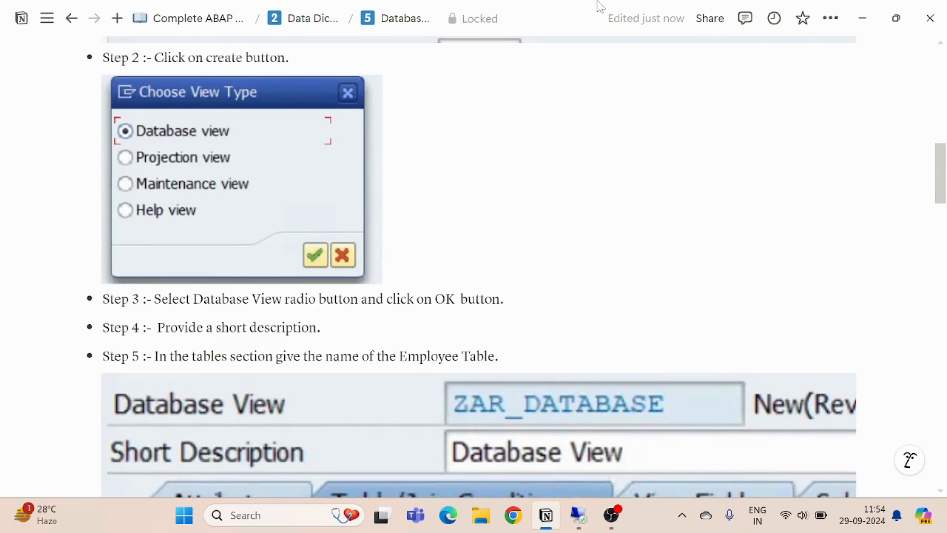
{"action": "scroll", "coordinate": [342, 338], "scroll_direction": "up", "scroll_amount": 10}
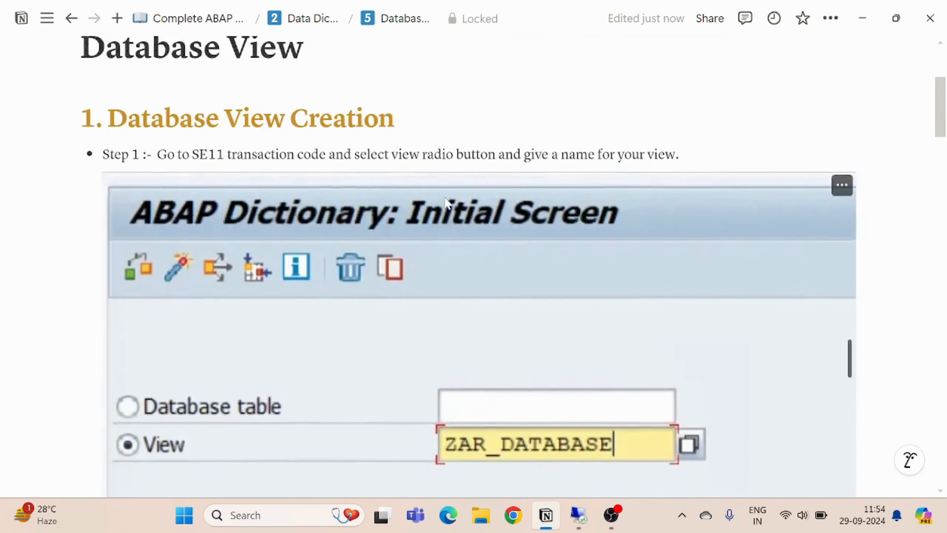
{"action": "scroll", "coordinate": [341, 337], "scroll_direction": "down", "scroll_amount": 5}
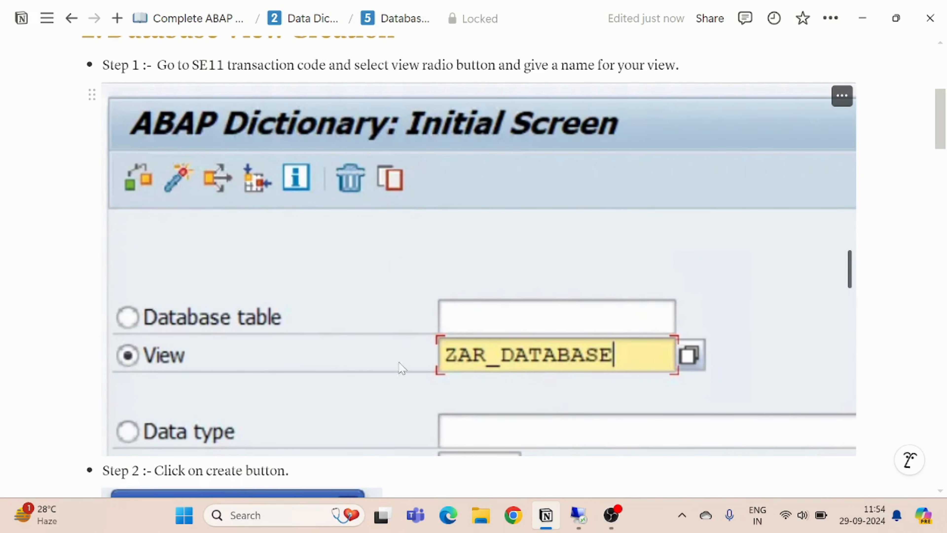
{"action": "scroll", "coordinate": [449, 345], "scroll_direction": "down", "scroll_amount": 6}
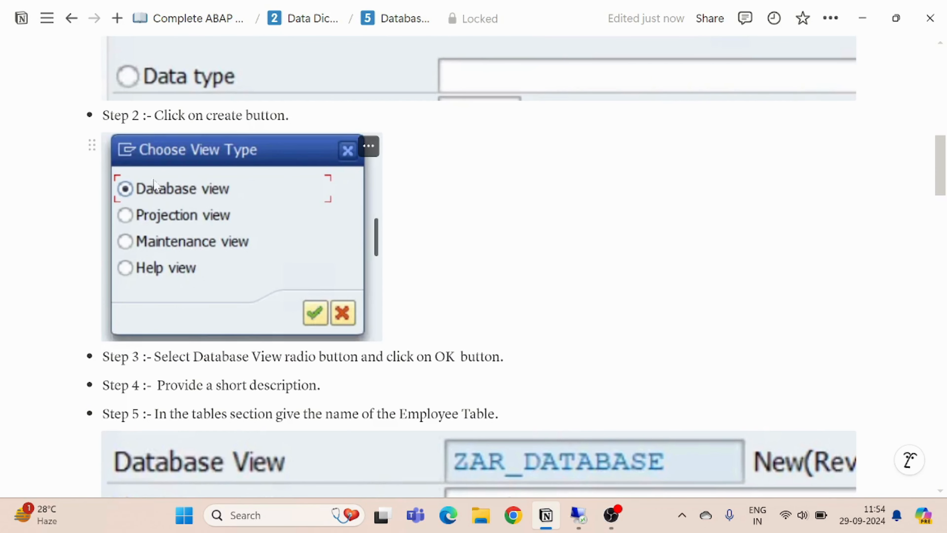
{"action": "scroll", "coordinate": [298, 331], "scroll_direction": "down", "scroll_amount": 2}
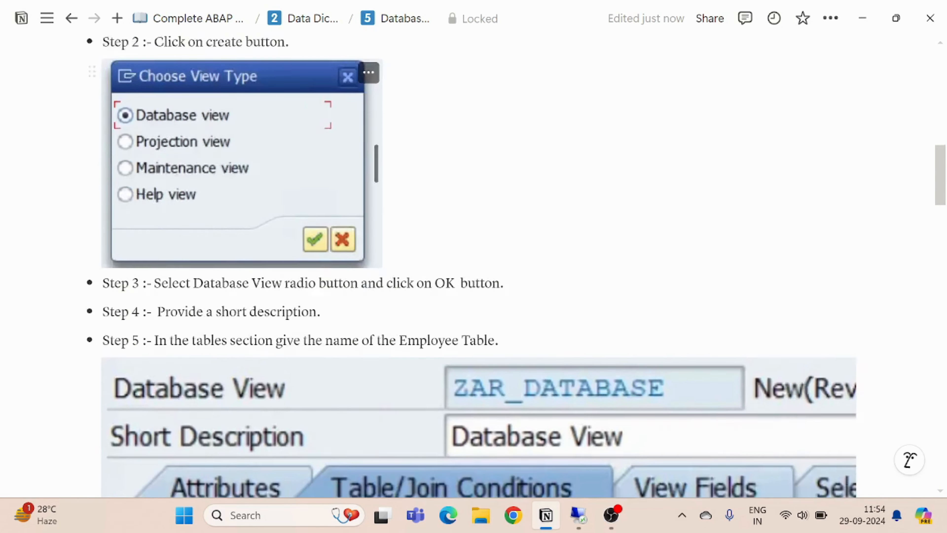
{"action": "scroll", "coordinate": [295, 325], "scroll_direction": "down", "scroll_amount": 2}
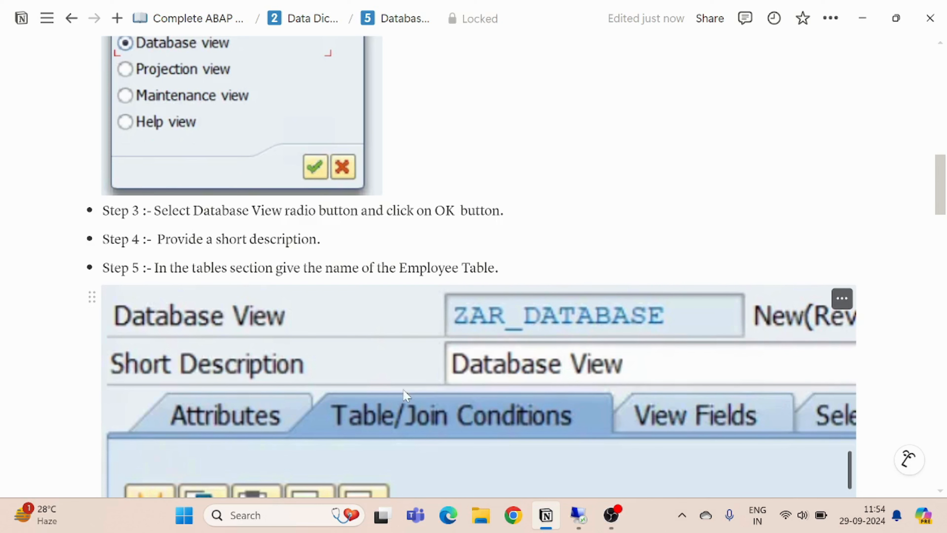
{"action": "scroll", "coordinate": [427, 379], "scroll_direction": "down", "scroll_amount": 9}
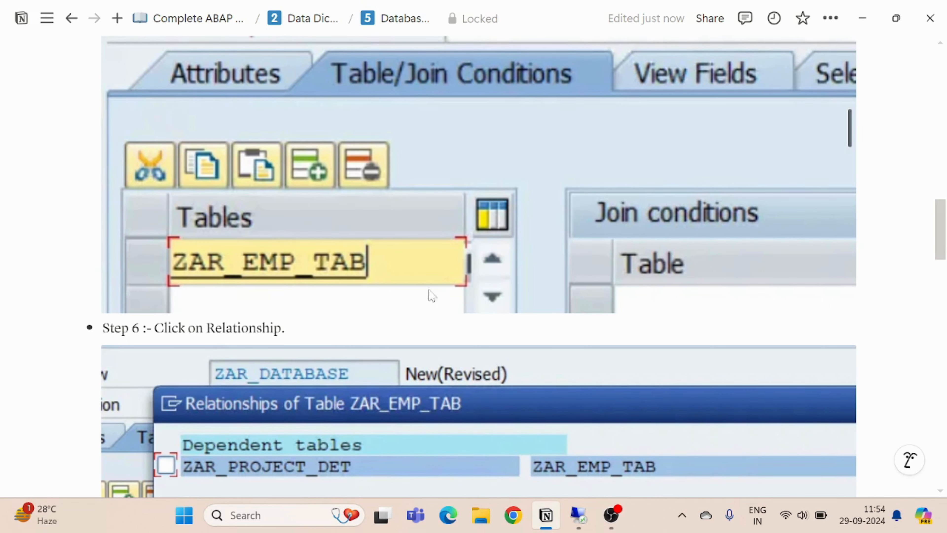
{"action": "scroll", "coordinate": [328, 321], "scroll_direction": "down", "scroll_amount": 4}
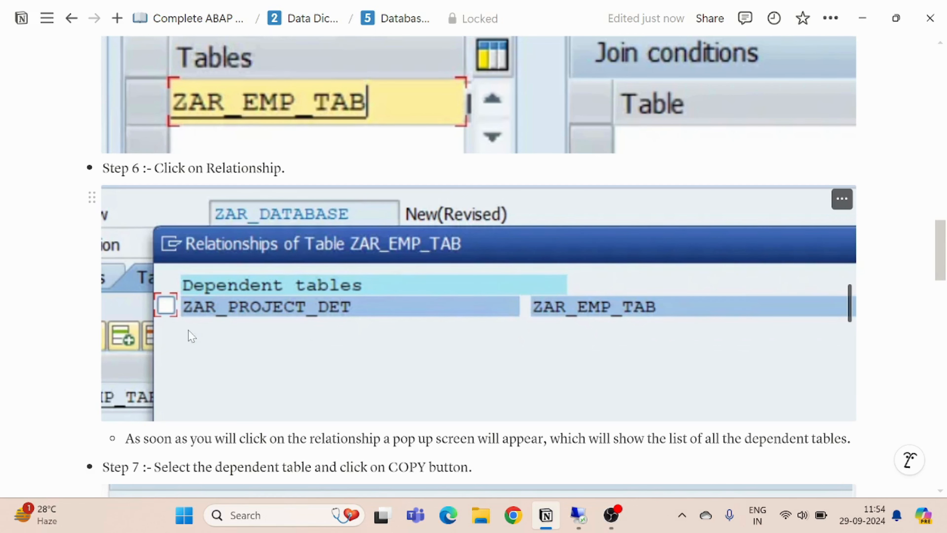
{"action": "scroll", "coordinate": [191, 335], "scroll_direction": "down", "scroll_amount": 3}
{"action": "scroll", "coordinate": [191, 335], "scroll_direction": "down", "scroll_amount": 1}
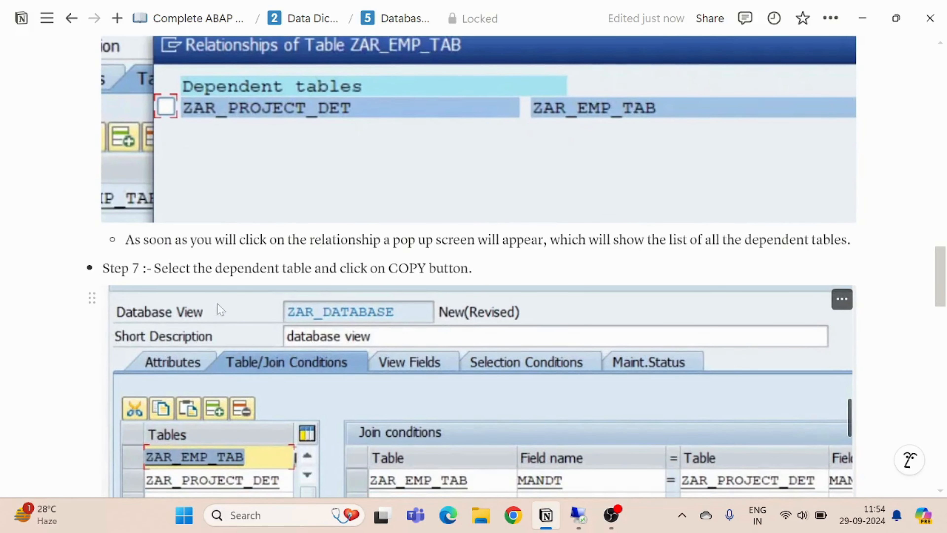
{"action": "scroll", "coordinate": [352, 324], "scroll_direction": "down", "scroll_amount": 4}
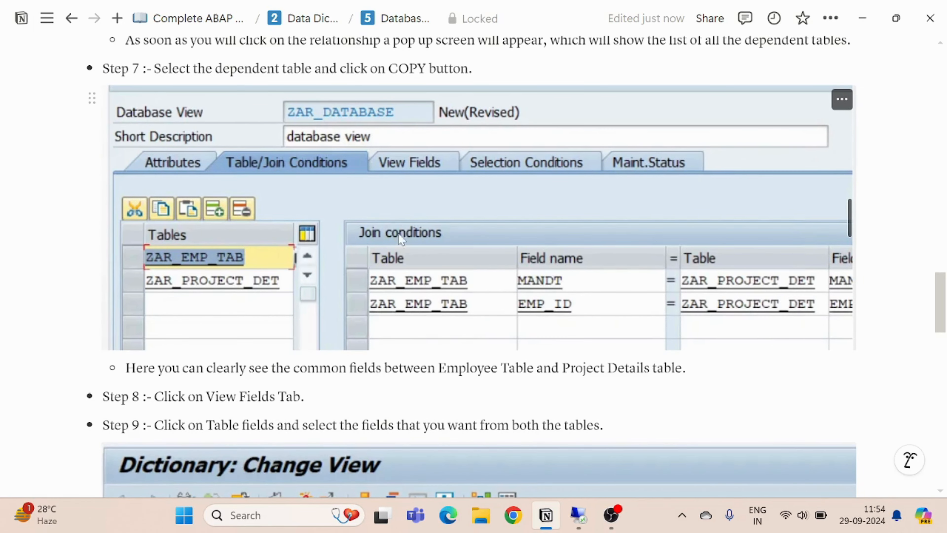
{"action": "scroll", "coordinate": [401, 239], "scroll_direction": "down", "scroll_amount": 9}
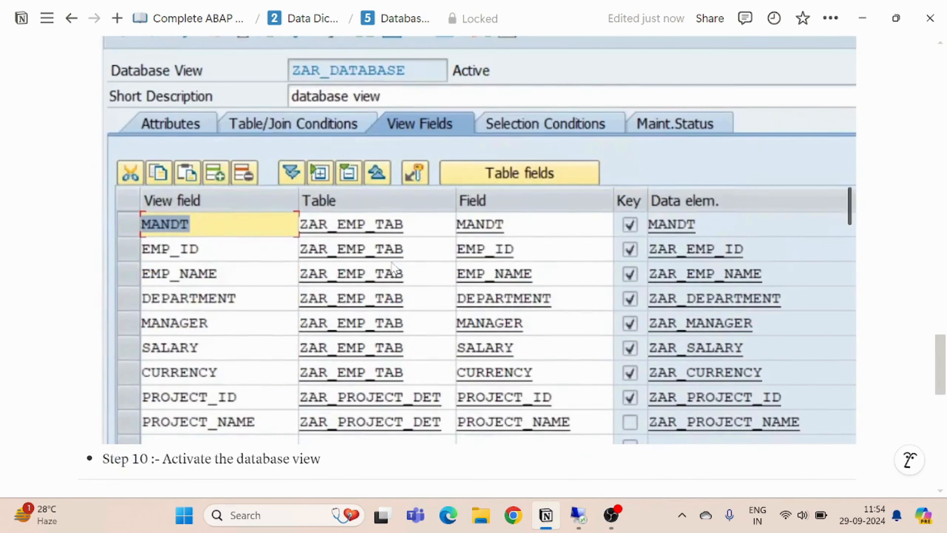
{"action": "scroll", "coordinate": [261, 431], "scroll_direction": "down", "scroll_amount": 2}
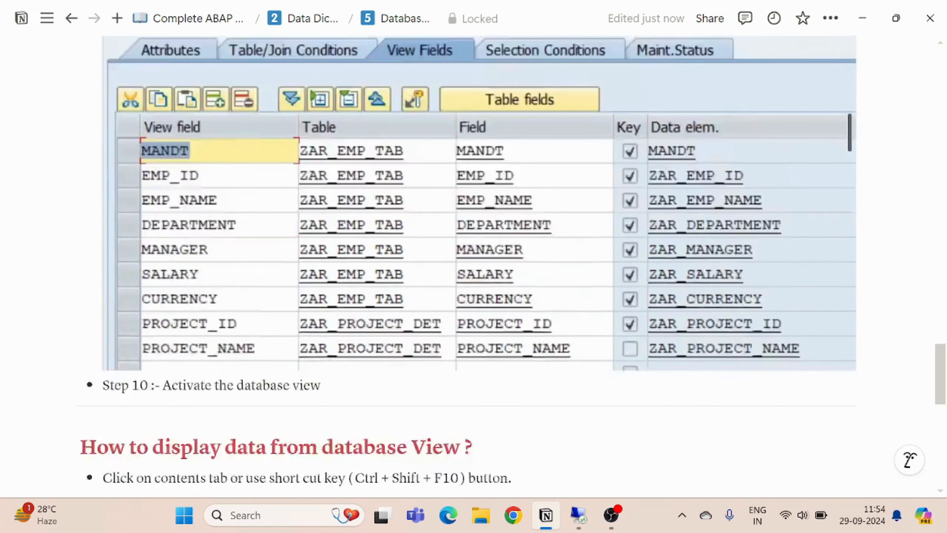
- Read the notes on displaying data from a database view and open the Projection View page of the Data Dictionary notes
{"action": "scroll", "coordinate": [256, 428], "scroll_direction": "down", "scroll_amount": 9}
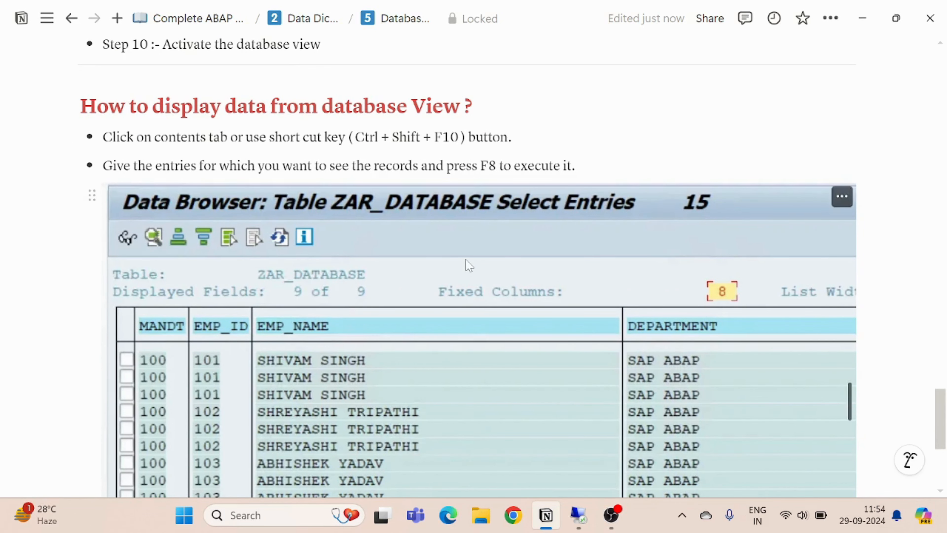
{"action": "scroll", "coordinate": [466, 263], "scroll_direction": "down", "scroll_amount": 7}
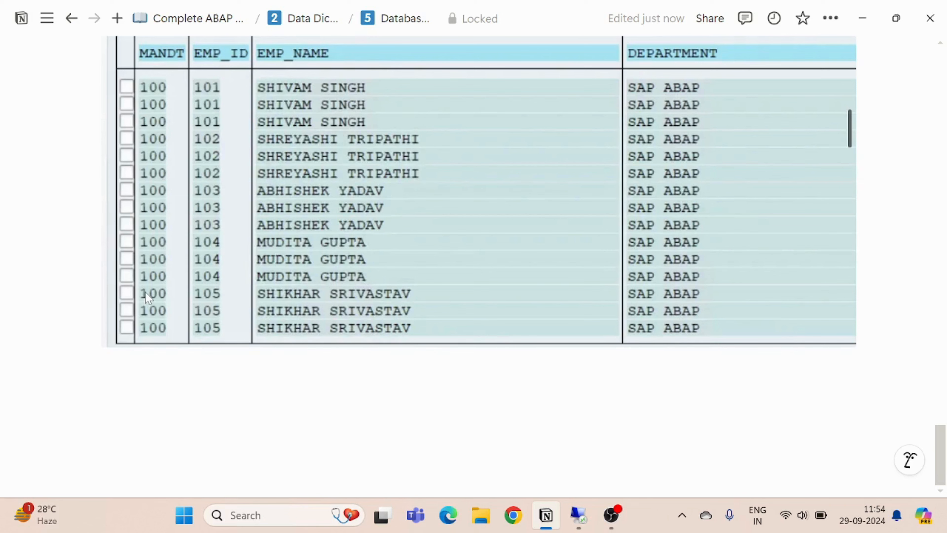
{"action": "left_click", "coordinate": [303, 18]}
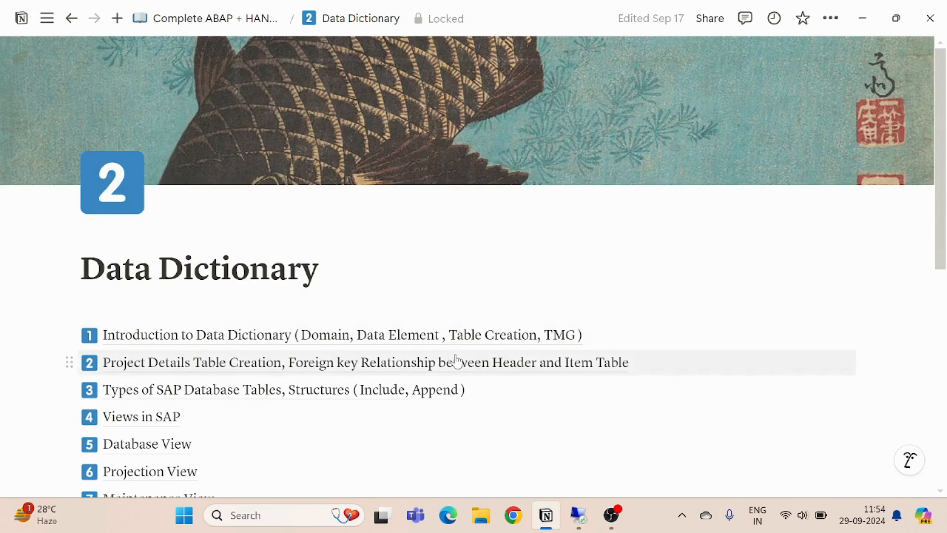
{"action": "scroll", "coordinate": [455, 361], "scroll_direction": "down", "scroll_amount": 5}
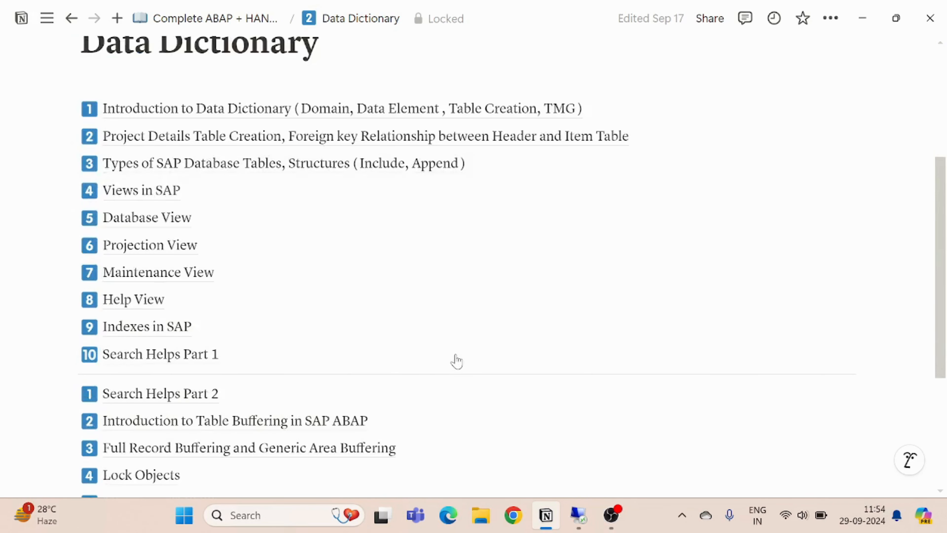
{"action": "left_click", "coordinate": [135, 258]}
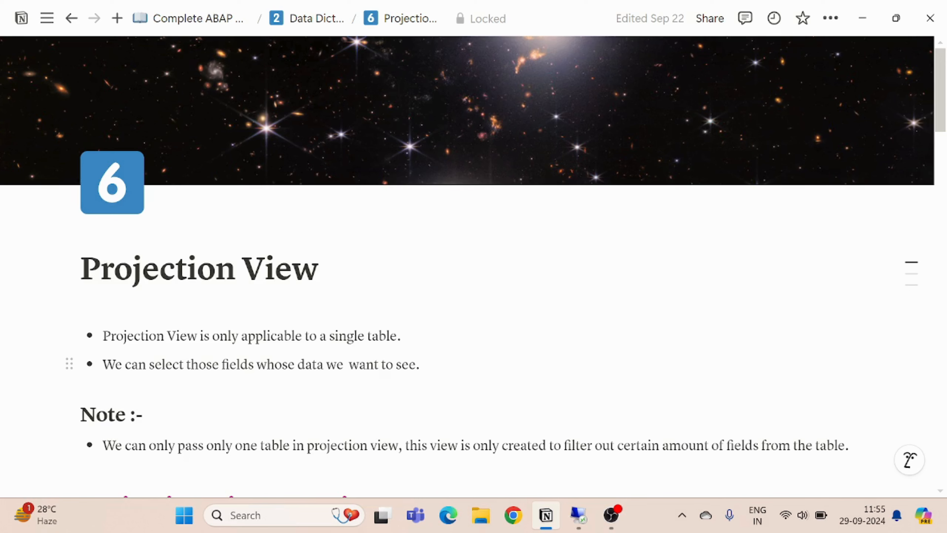
- Switch to the SAP session and open the ABAP Dictionary initial screen with transaction /nse11
{"action": "left_click", "coordinate": [577, 520]}
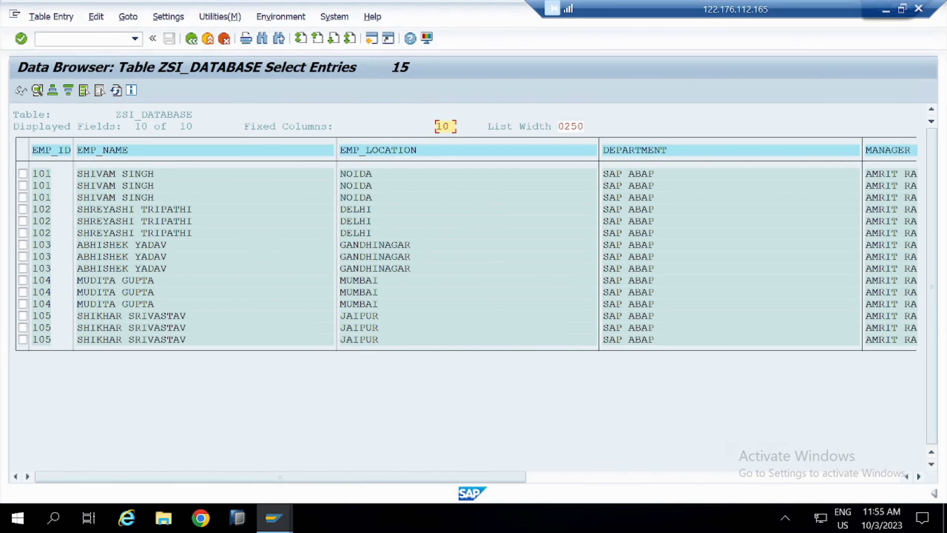
{"action": "left_click", "coordinate": [80, 38]}
{"action": "type", "text": "/nse11"}
{"action": "key", "text": "Return"}
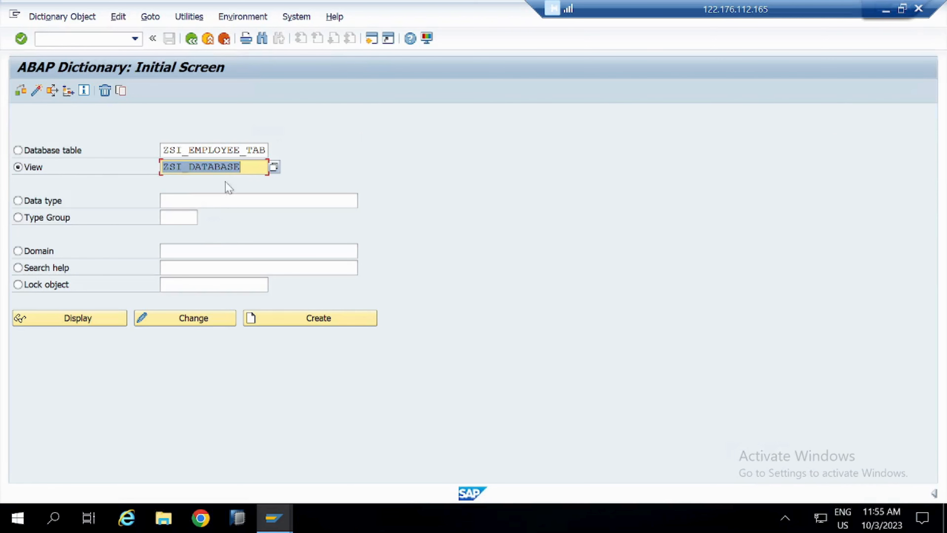
- Create view ZSI_PROJECTION as a projection view with the short description "Projection View"
{"action": "left_click", "coordinate": [249, 167]}
{"action": "key", "text": "ctrl+a"}
{"action": "type", "text": "ZSI"}
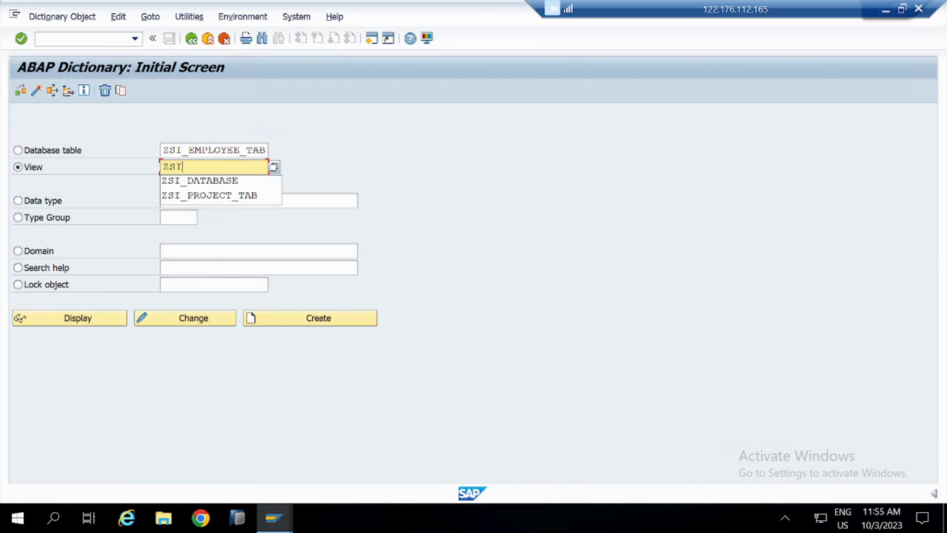
{"action": "type", "text": "_PRO"}
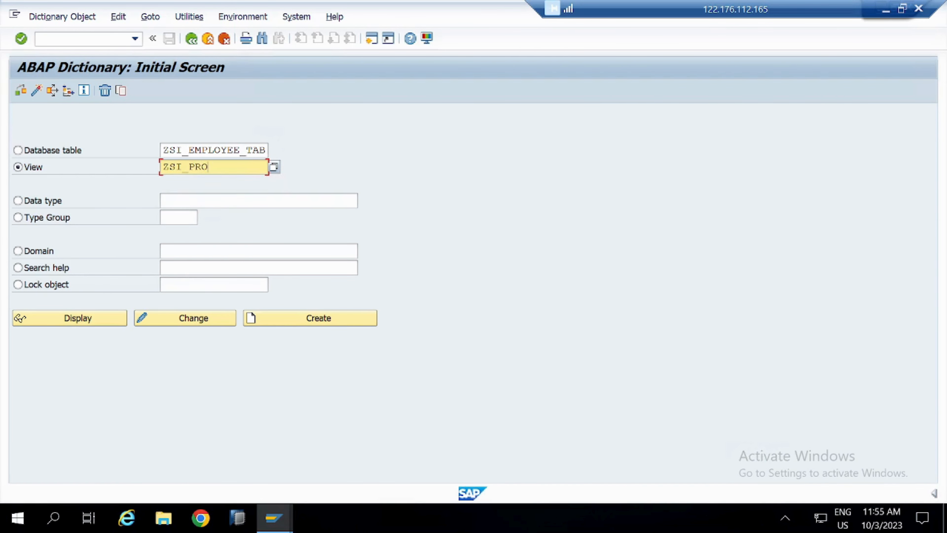
{"action": "type", "text": "JECT"}
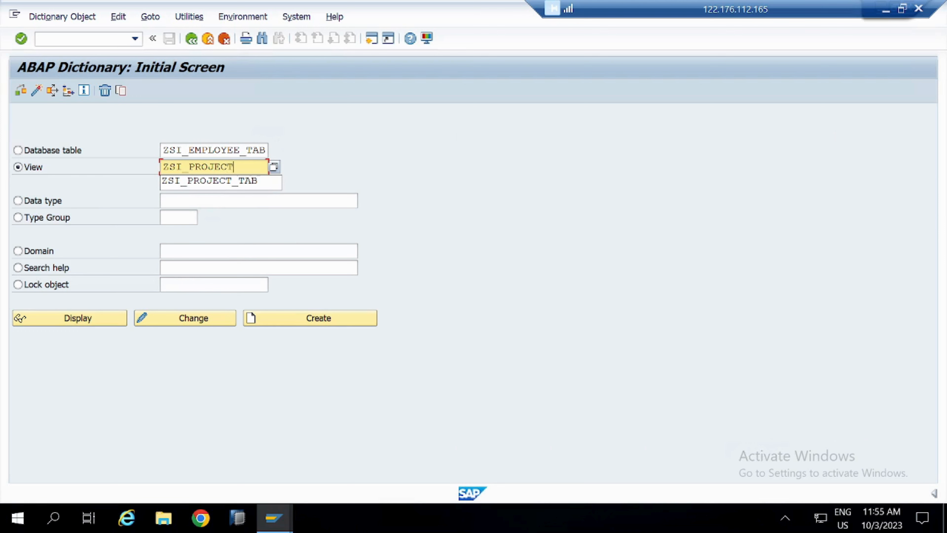
{"action": "type", "text": "ION"}
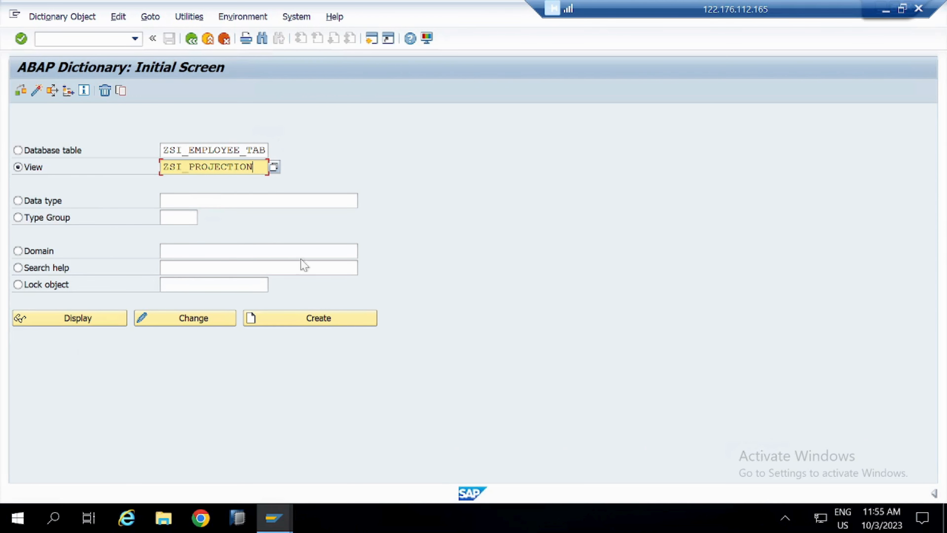
{"action": "left_click", "coordinate": [321, 324]}
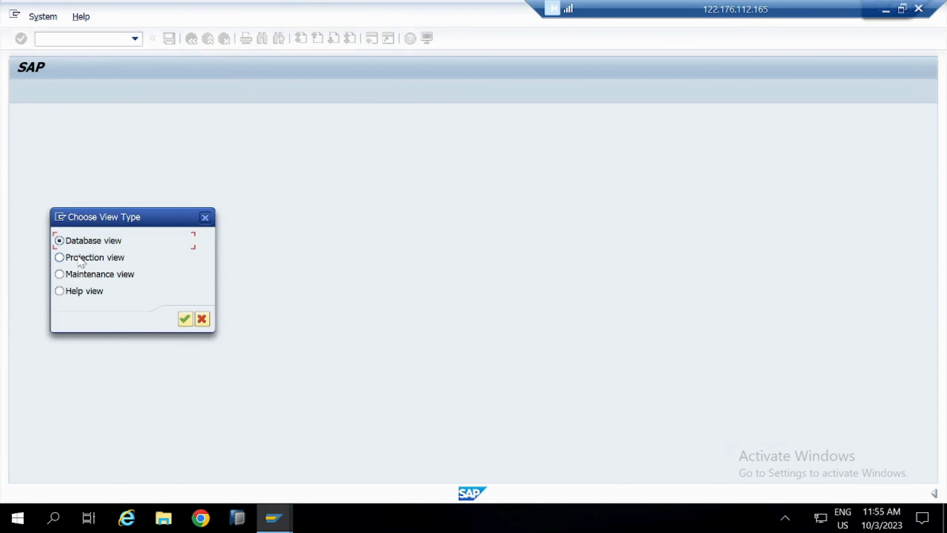
{"action": "left_click", "coordinate": [185, 319]}
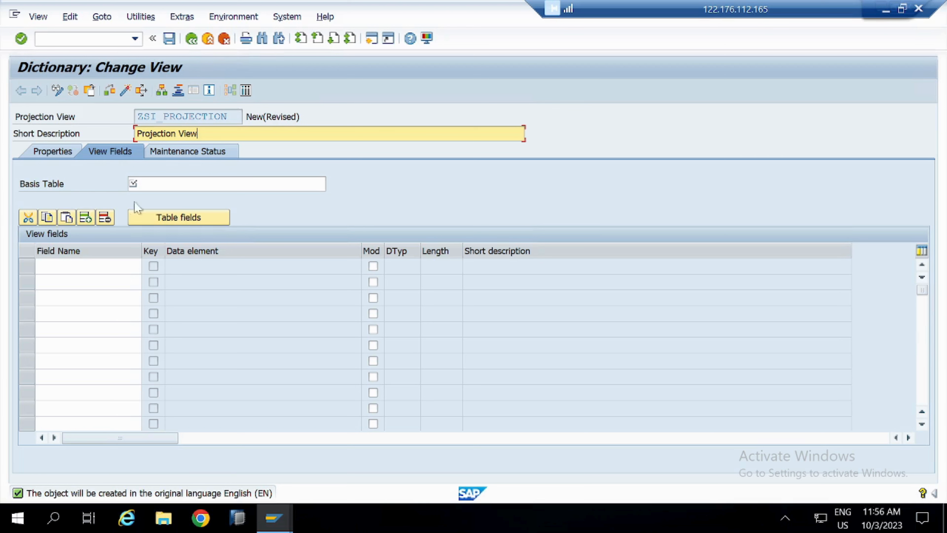
- Set ZSI_EMPLOYEE_TAB as the basis table of the projection view
{"action": "left_click", "coordinate": [133, 183]}
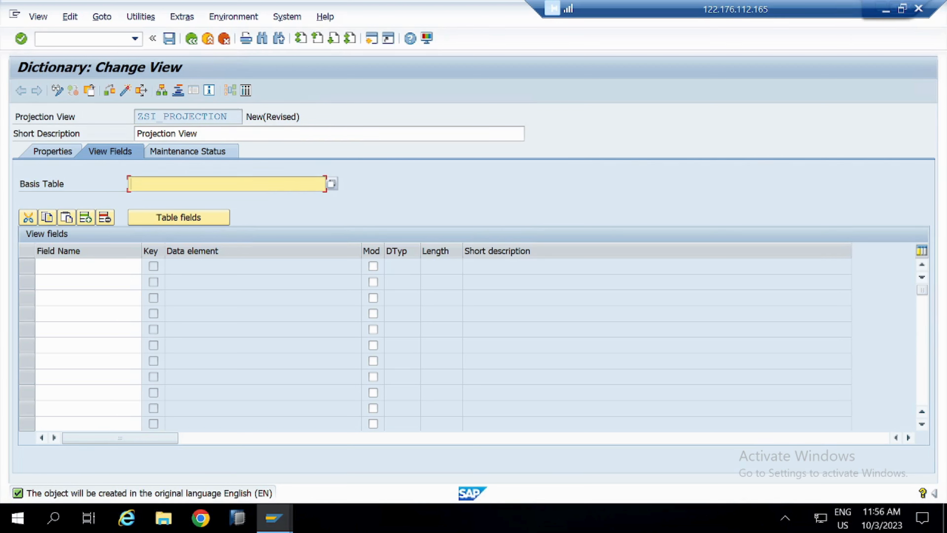
{"action": "type", "text": "ZS"}
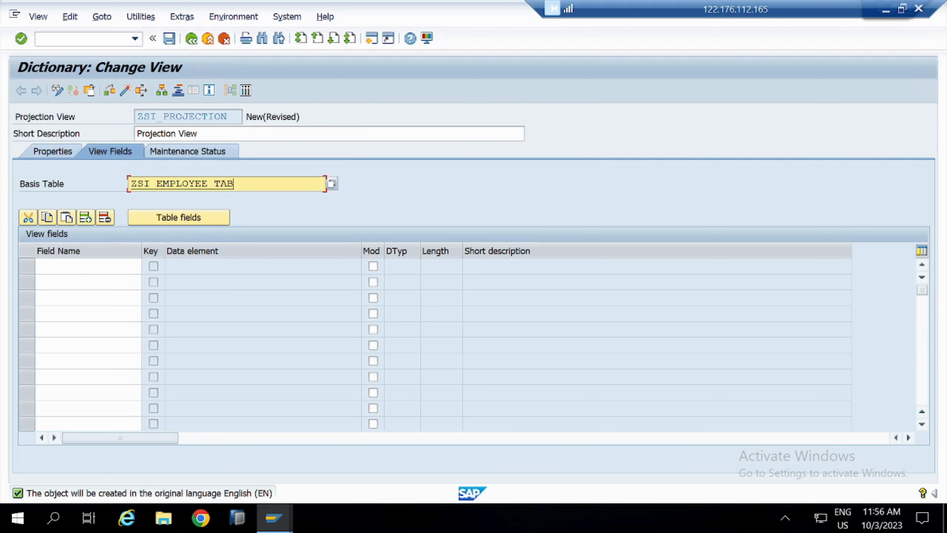
{"action": "type", "text": "I_EMPLOYEE_TAB"}
{"action": "key", "text": "Return"}
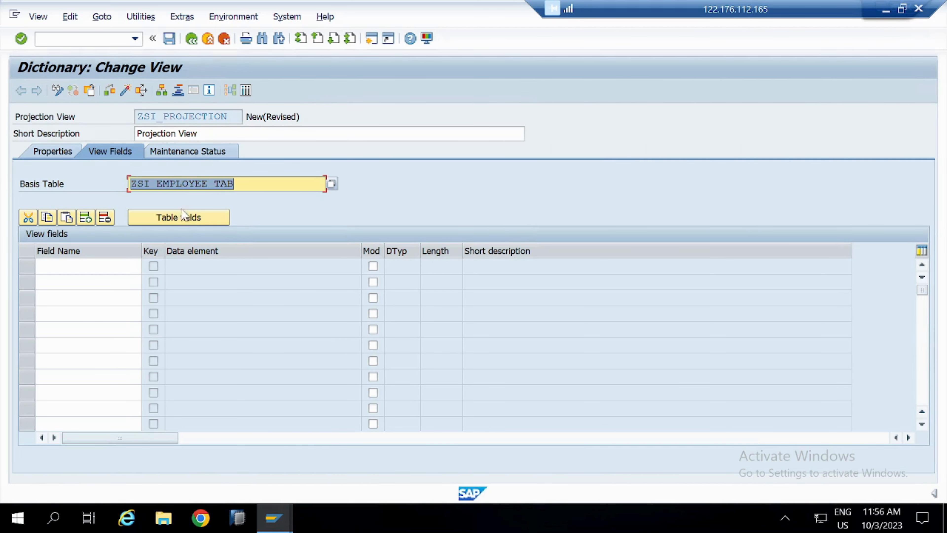
- Copy the table fields EMP_ID, EMP_NAME, EMP_LOCATION and DEPARTMENT into the projection view
{"action": "left_click", "coordinate": [183, 216]}
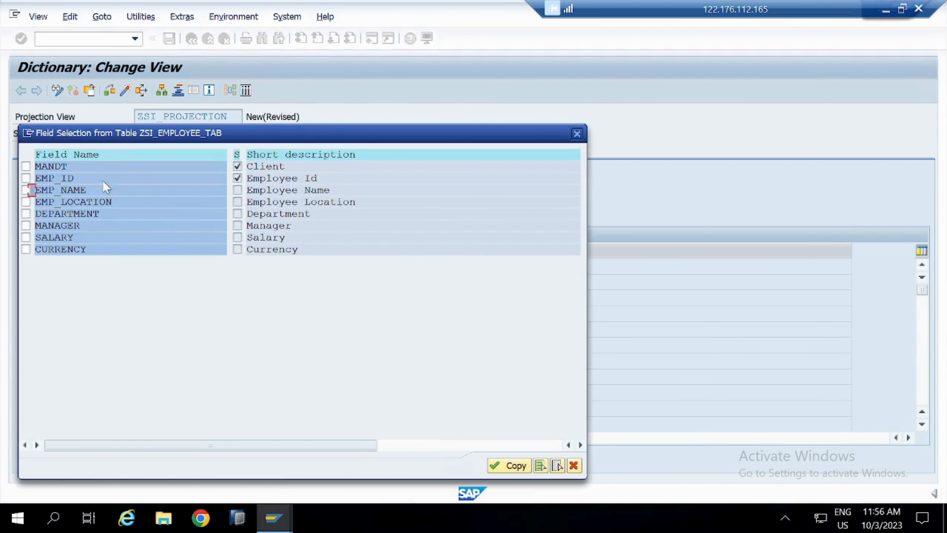
{"action": "left_click", "coordinate": [26, 190]}
{"action": "left_click", "coordinate": [26, 203]}
{"action": "left_click", "coordinate": [26, 213]}
{"action": "left_click", "coordinate": [508, 467]}
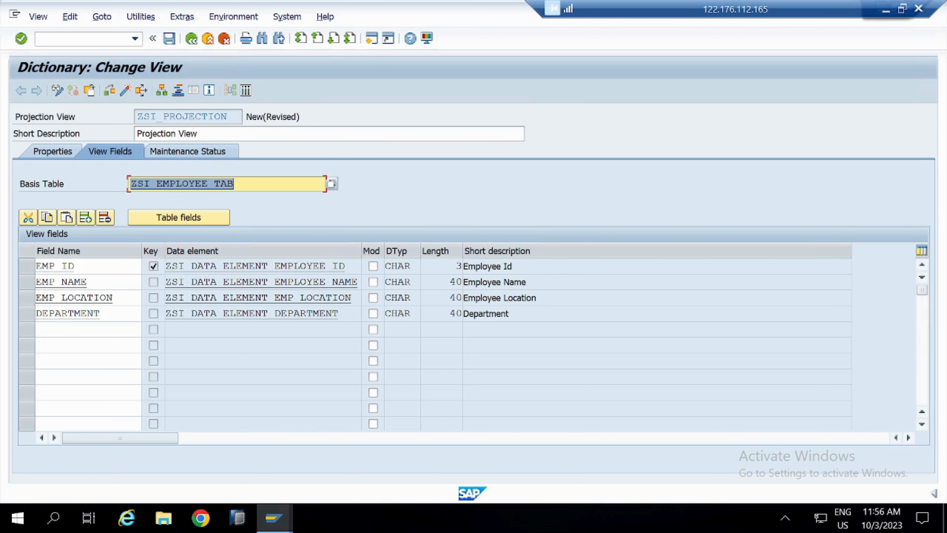
- Activate ZSI_PROJECTION in package ZABAP_ON_HANA_SRIJAN under request S4HK902038, check the activation log and return to the ABAP Dictionary initial screen
{"action": "left_click", "coordinate": [126, 90]}
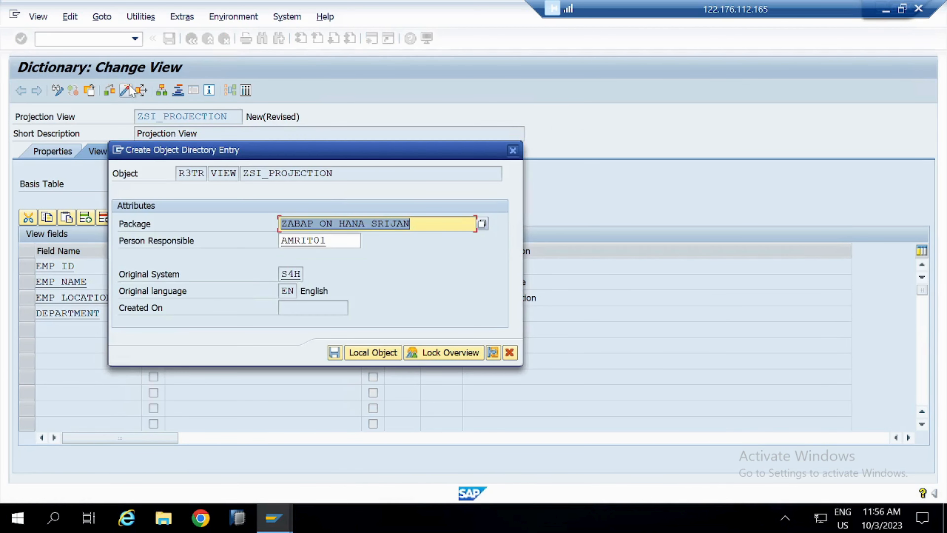
{"action": "key", "text": "Return"}
{"action": "key", "text": "Return"}
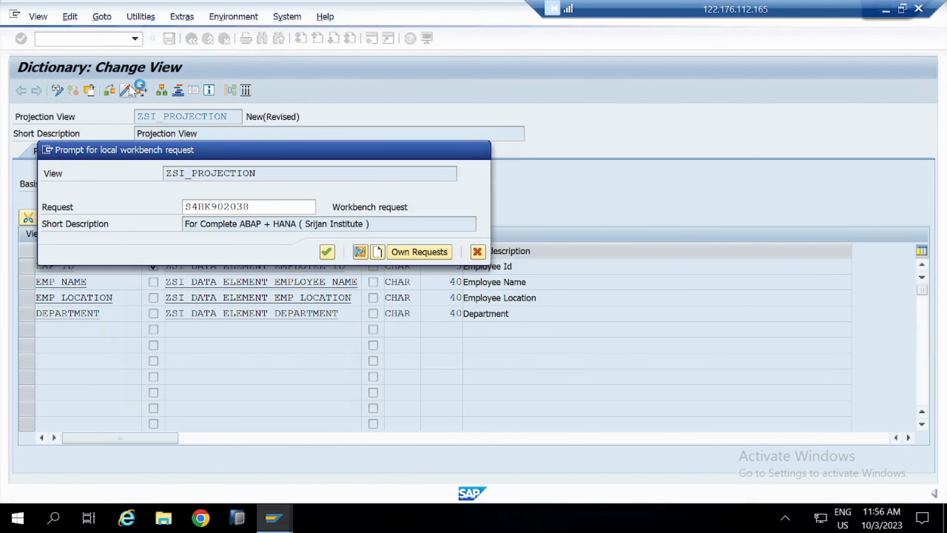
{"action": "key", "text": "Return"}
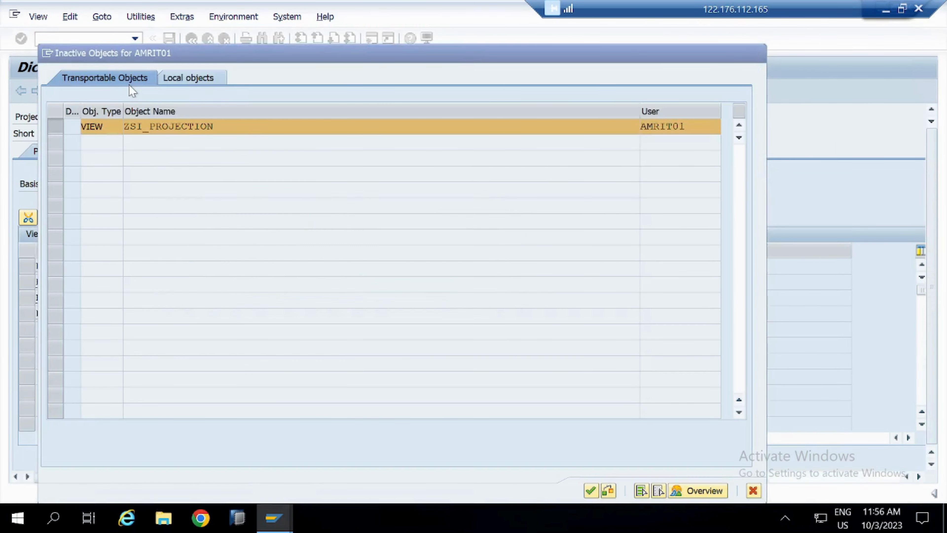
{"action": "key", "text": "Return"}
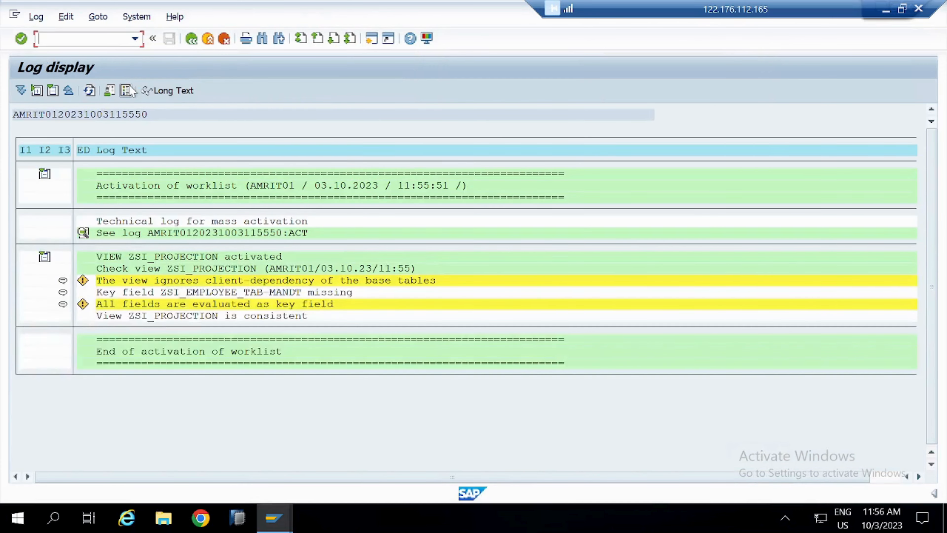
{"action": "left_click", "coordinate": [189, 42]}
{"action": "left_click", "coordinate": [190, 41]}
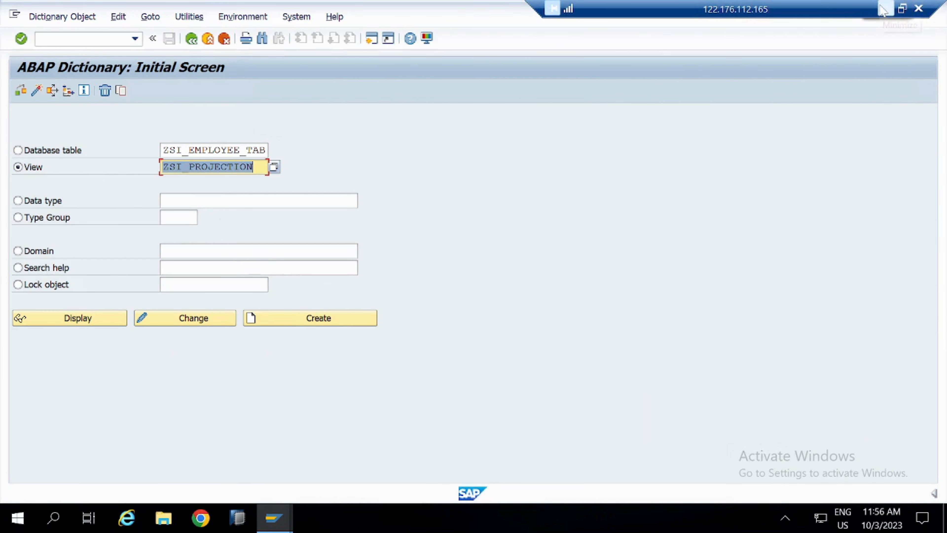
- Switch to Notion, open the Views in SAP page and look through the notes on the view types and their prerequisites
{"action": "left_click", "coordinate": [889, 11]}
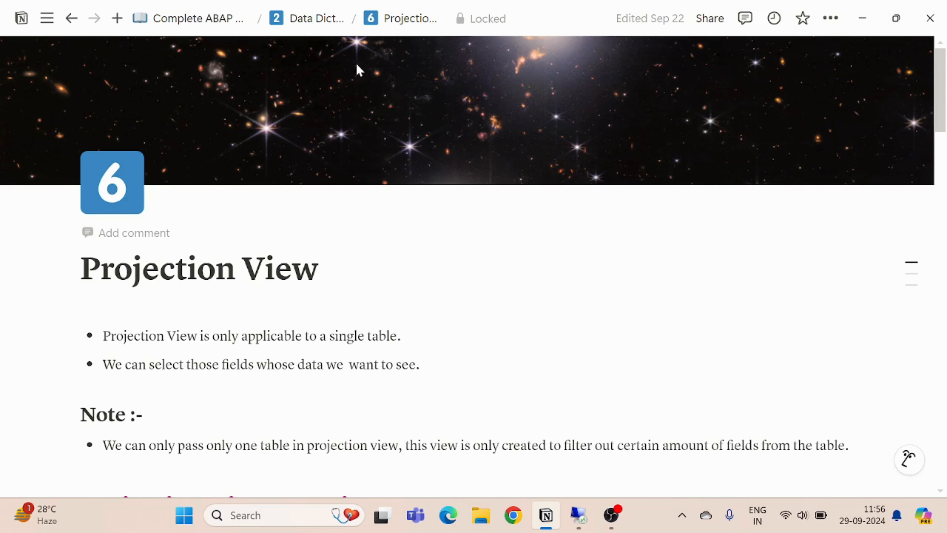
{"action": "left_click", "coordinate": [323, 25]}
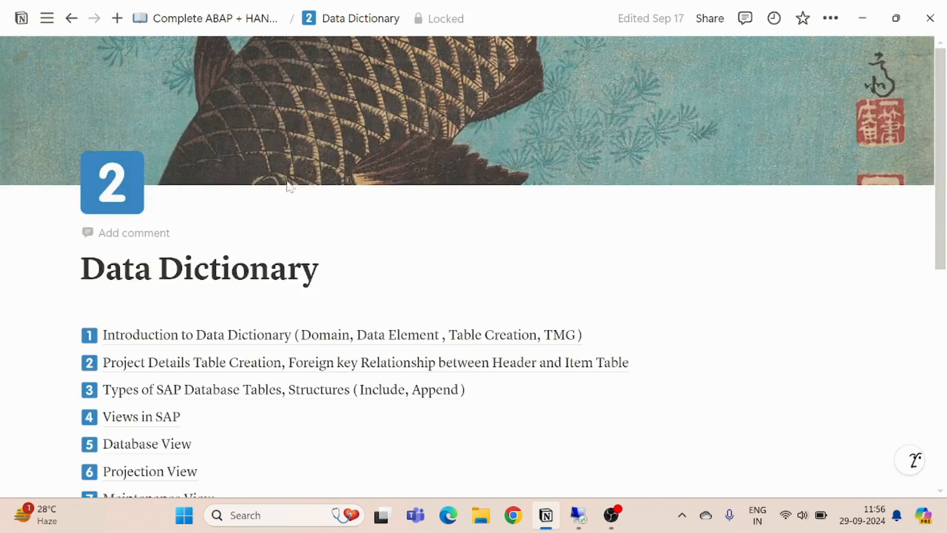
{"action": "scroll", "coordinate": [281, 300], "scroll_direction": "down", "scroll_amount": 1}
{"action": "left_click", "coordinate": [155, 360]}
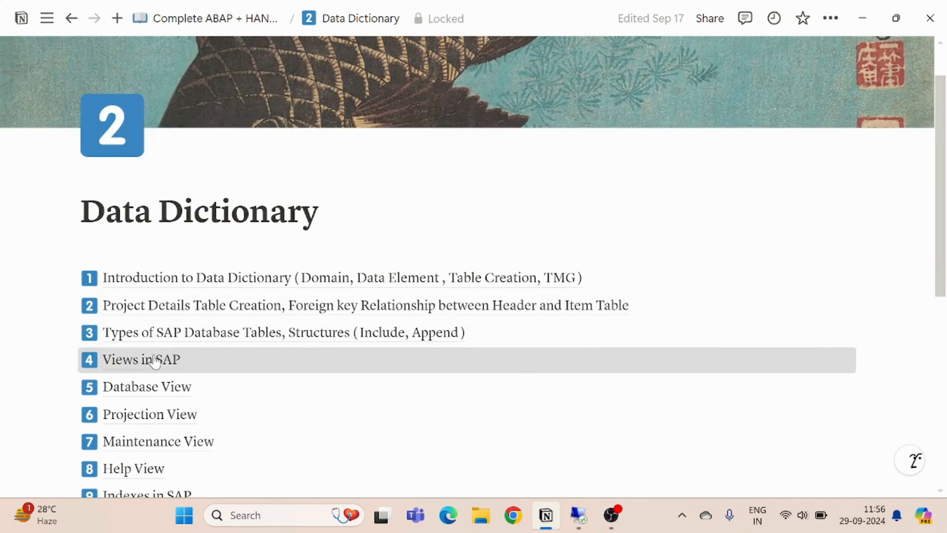
{"action": "scroll", "coordinate": [155, 360], "scroll_direction": "down", "scroll_amount": 4}
{"action": "scroll", "coordinate": [473, 261], "scroll_direction": "down", "scroll_amount": 15}
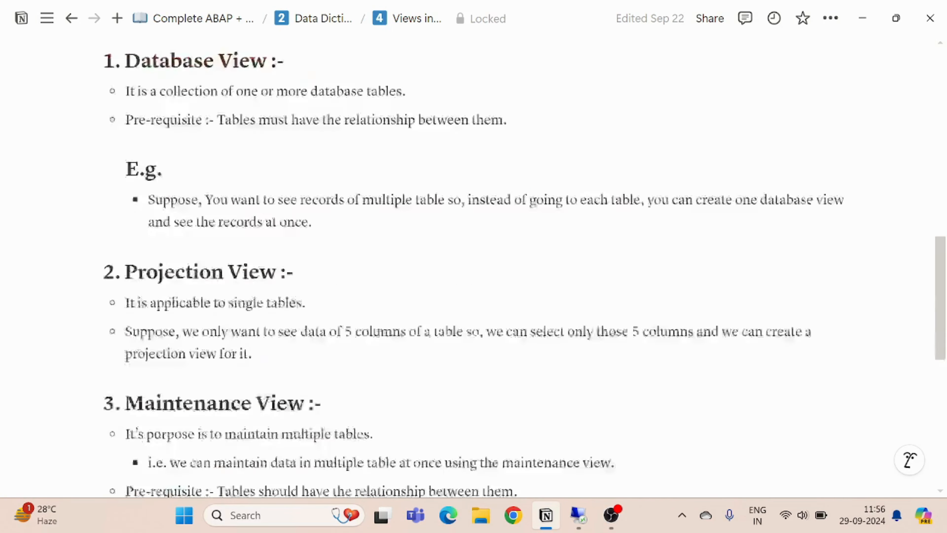
{"action": "scroll", "coordinate": [474, 261], "scroll_direction": "up", "scroll_amount": 6}
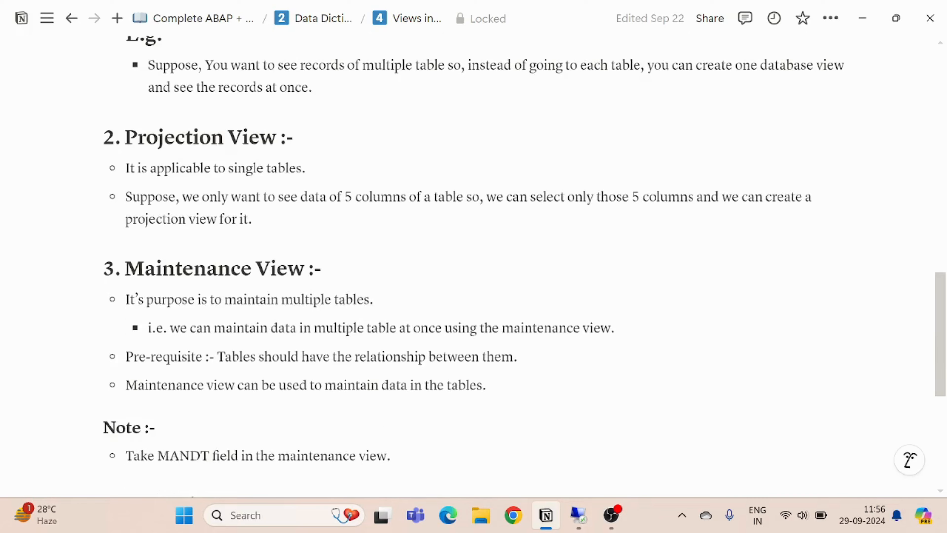
{"action": "scroll", "coordinate": [474, 272], "scroll_direction": "down", "scroll_amount": 8}
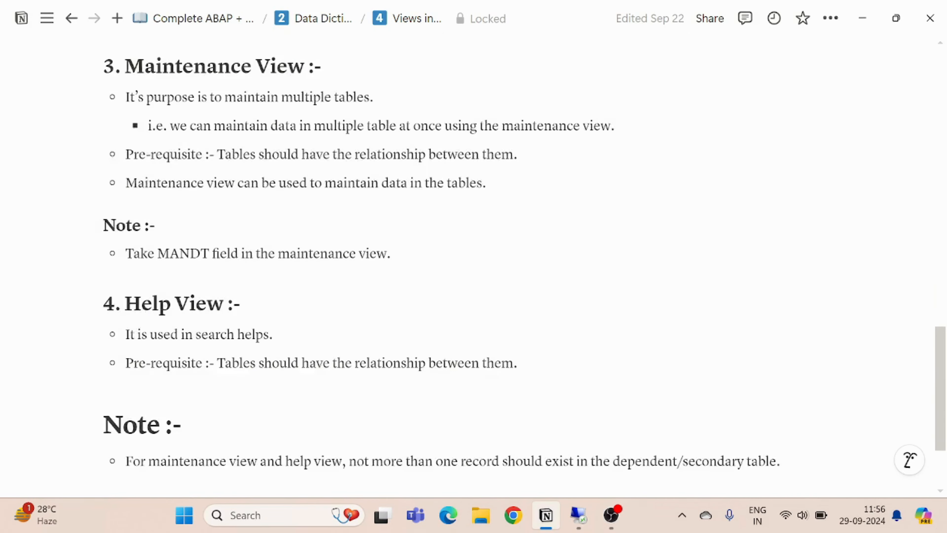
{"action": "scroll", "coordinate": [473, 272], "scroll_direction": "up", "scroll_amount": 15}
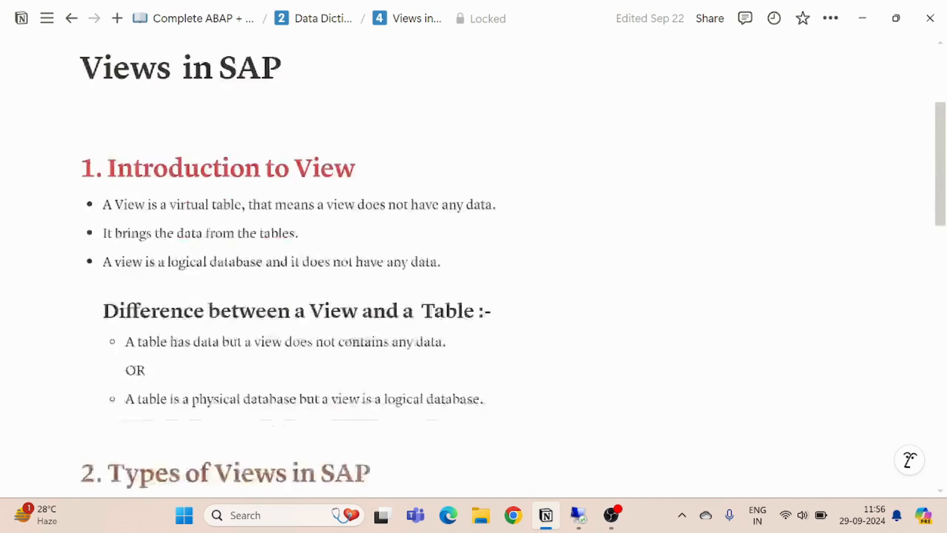